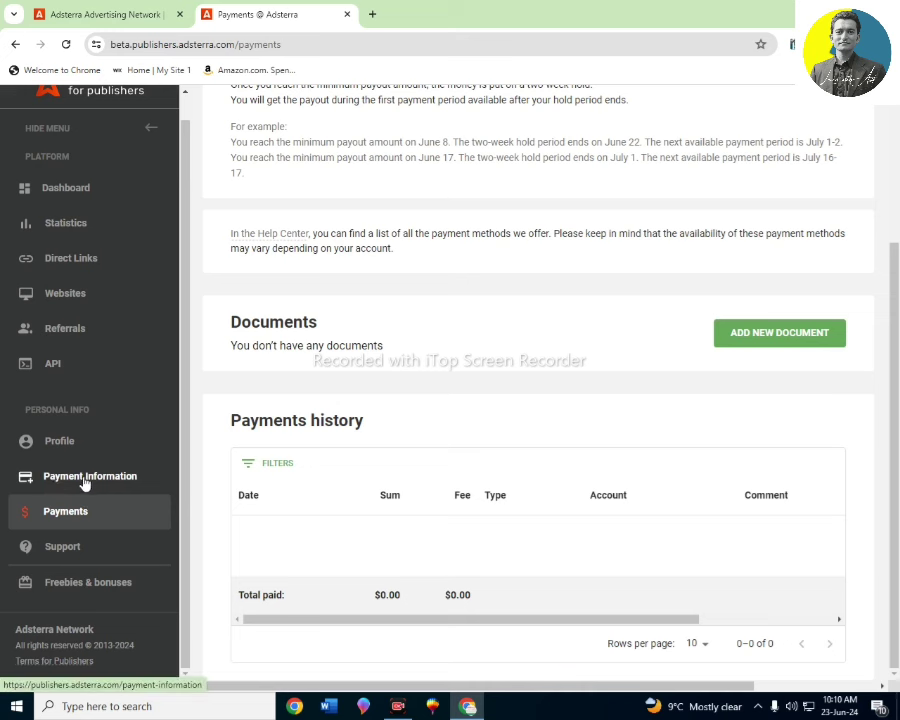
# Step: Open the payment information form and set the country to Pakistan and the currency to USD
pyautogui.click(87, 480)
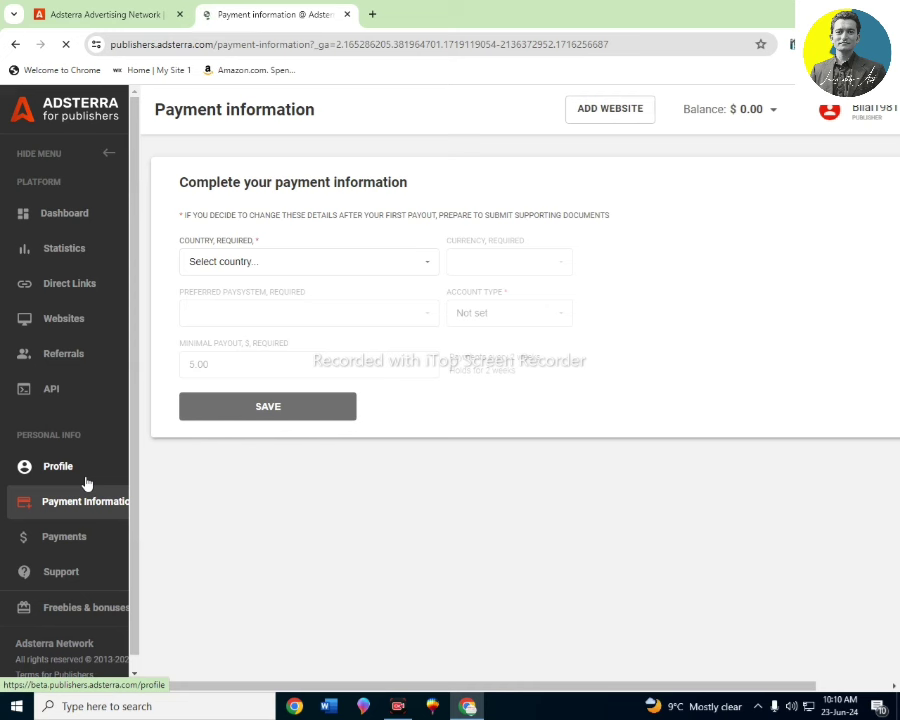
pyautogui.click(250, 262)
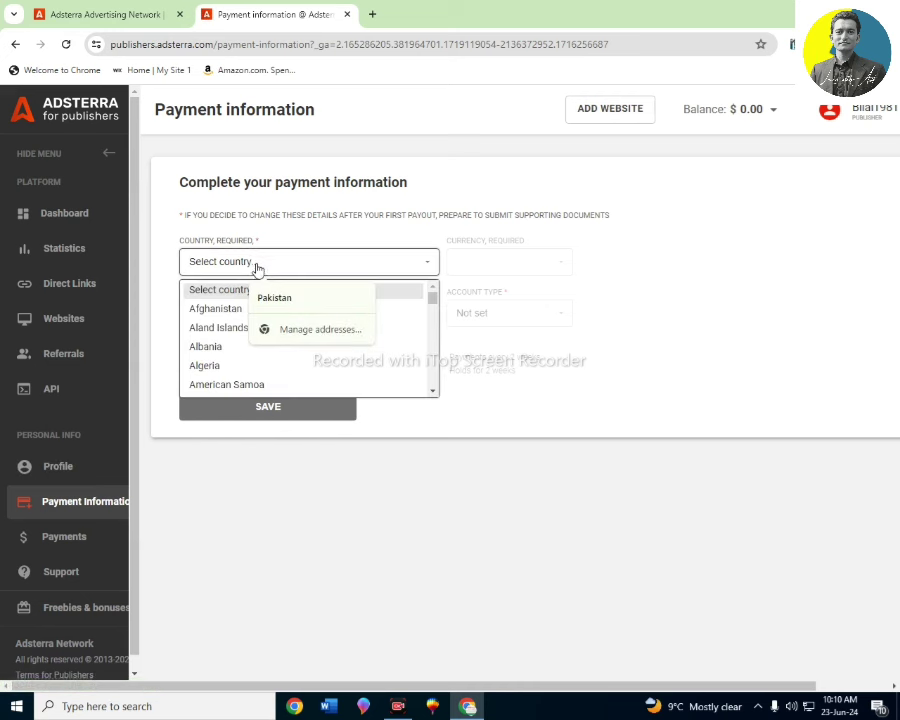
pyautogui.click(273, 300)
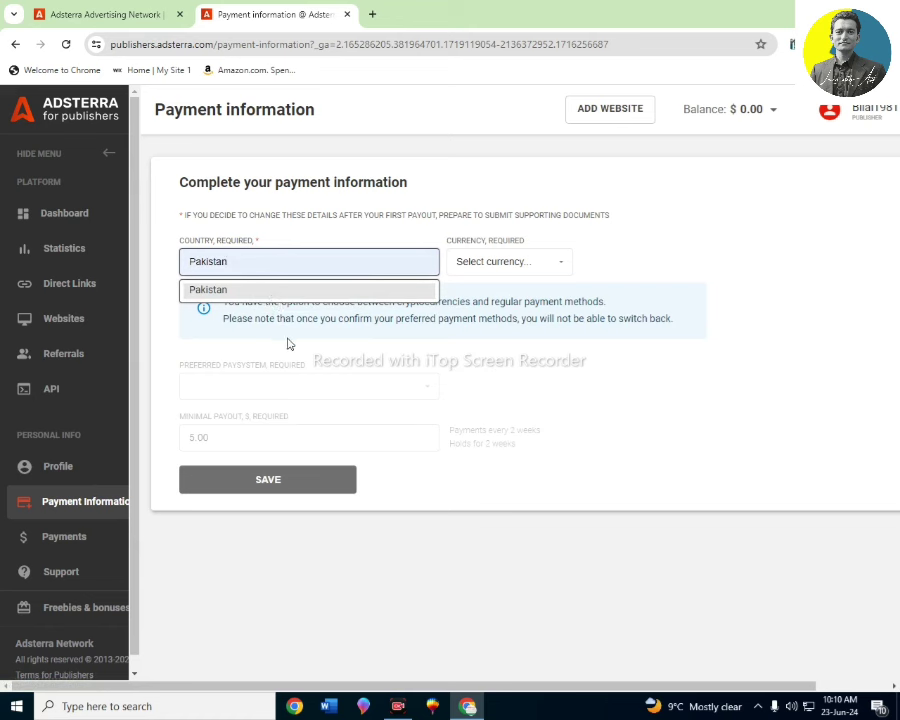
pyautogui.click(340, 351)
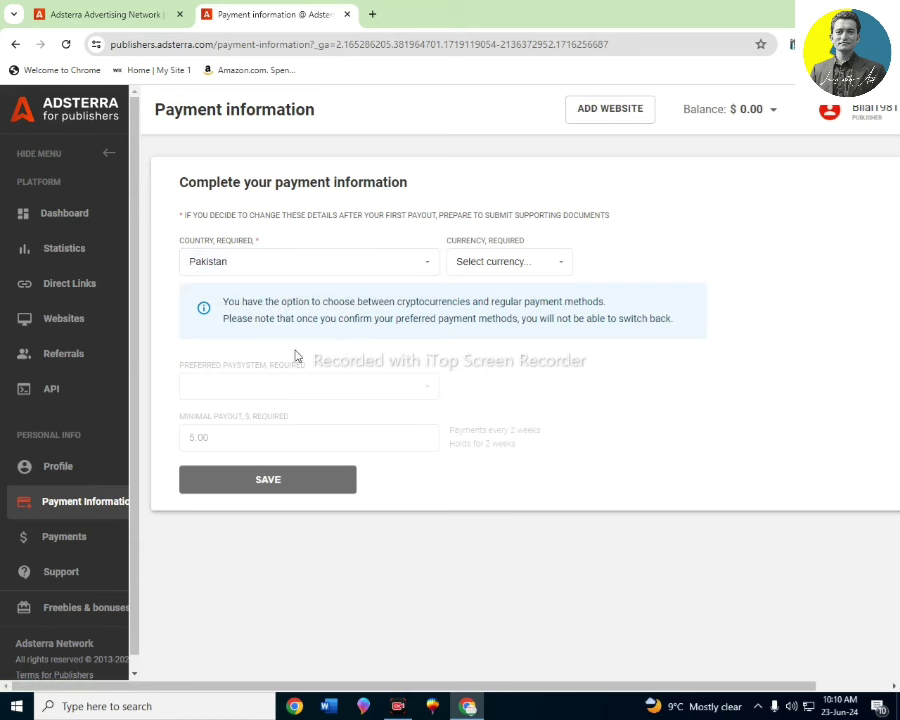
pyautogui.click(532, 266)
pyautogui.click(531, 262)
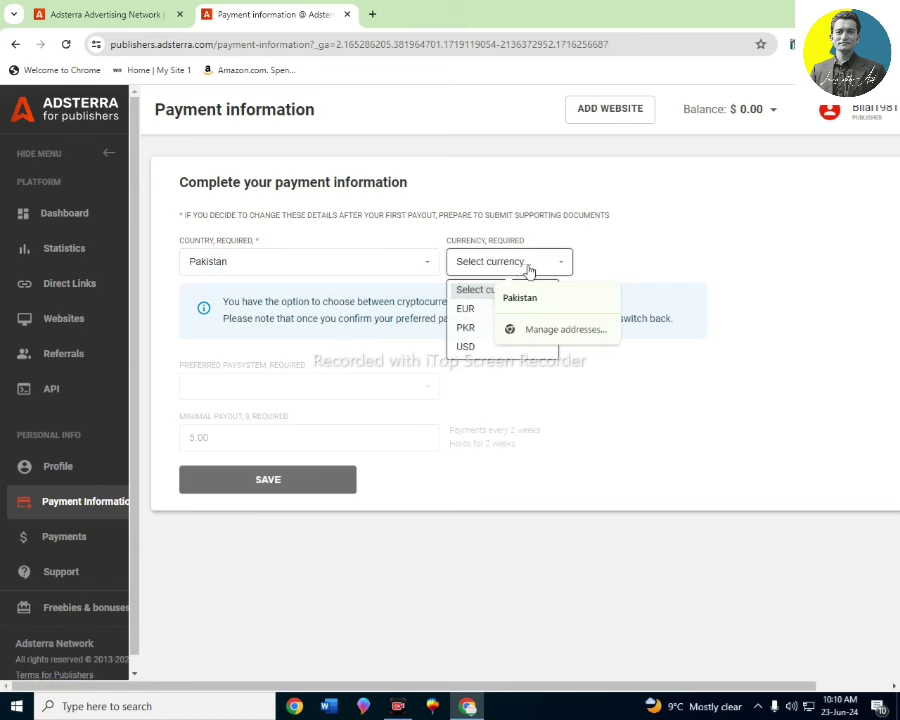
pyautogui.click(466, 347)
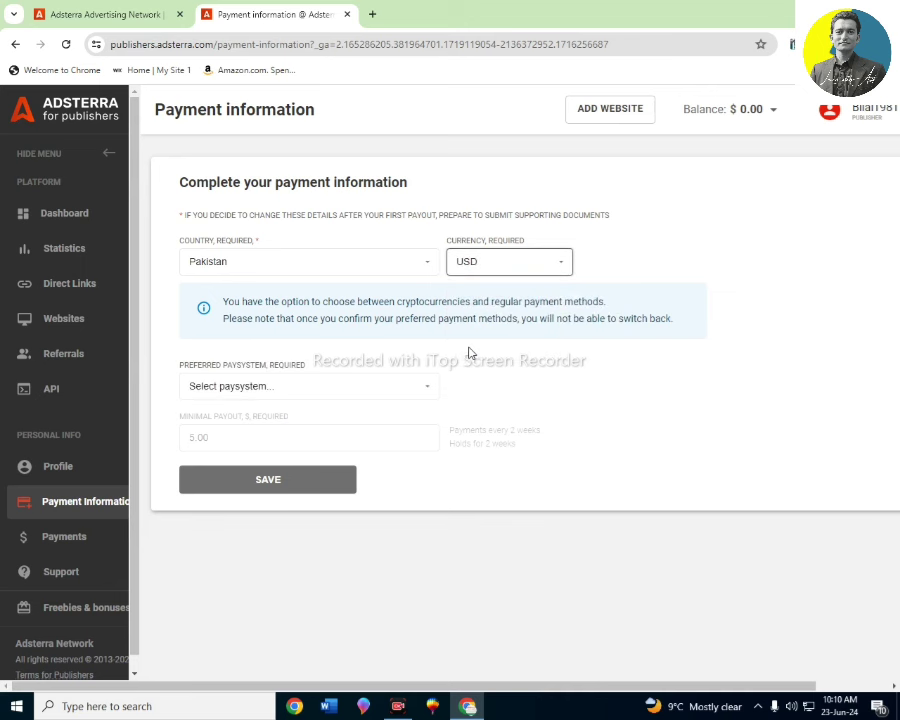
# Step: Choose Tether TRC20 (Tron) ($100.00) as the preferred paysystem and place the cursor in the wallet number field
pyautogui.click(280, 394)
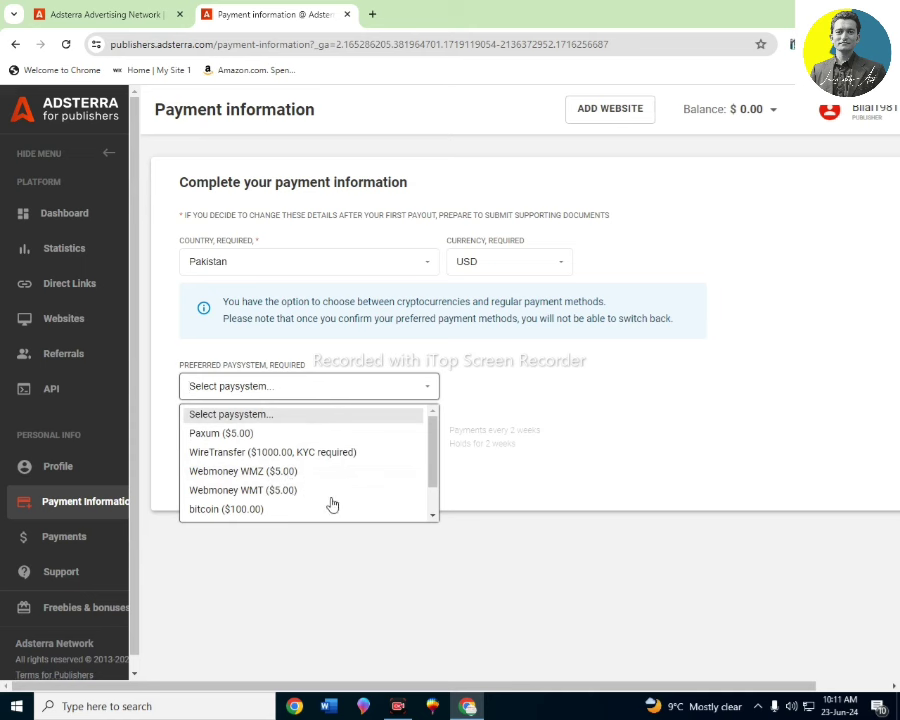
pyautogui.scroll(-1, 432, 460)
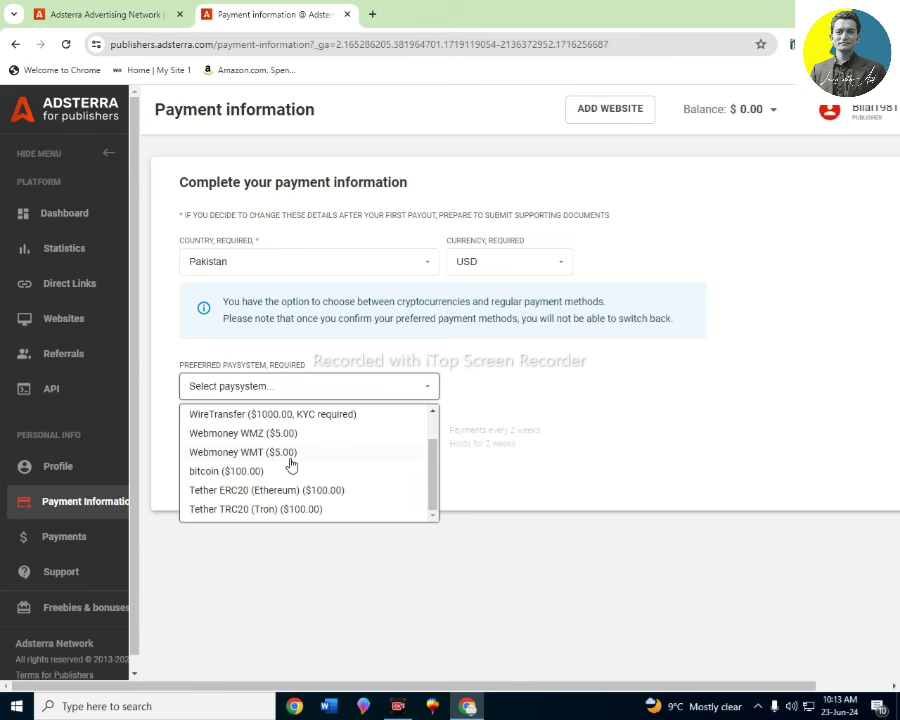
pyautogui.click(322, 560)
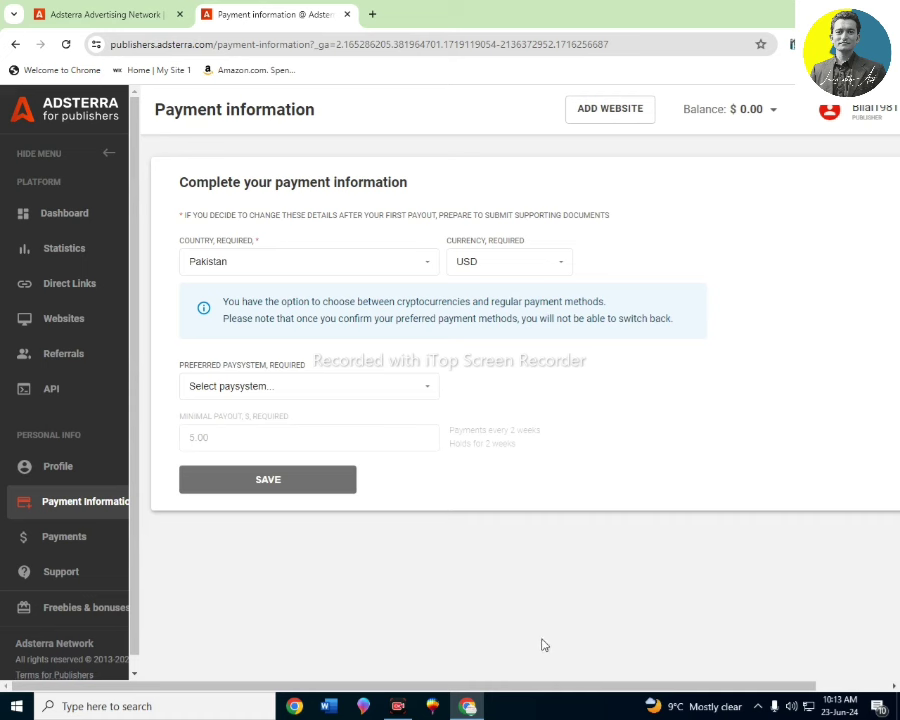
pyautogui.click(248, 393)
pyautogui.scroll(-1, 237, 486)
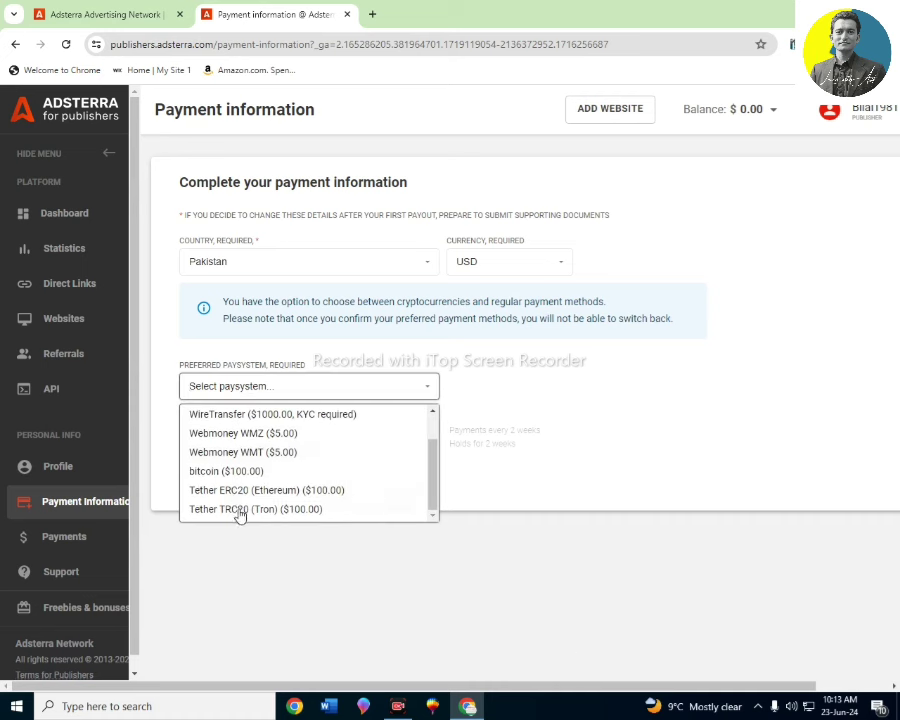
pyautogui.click(239, 510)
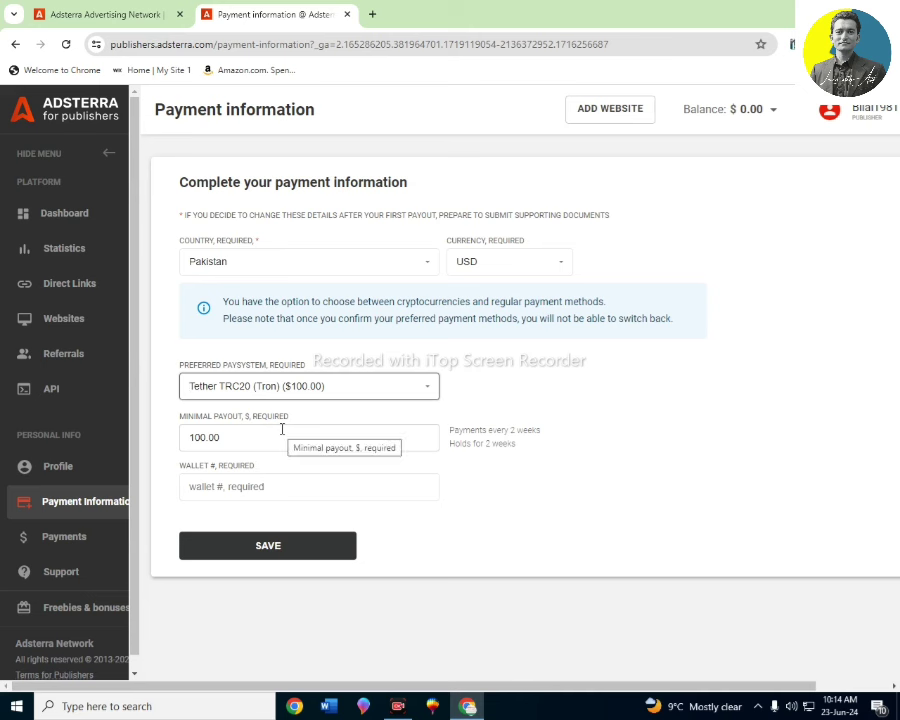
pyautogui.click(231, 486)
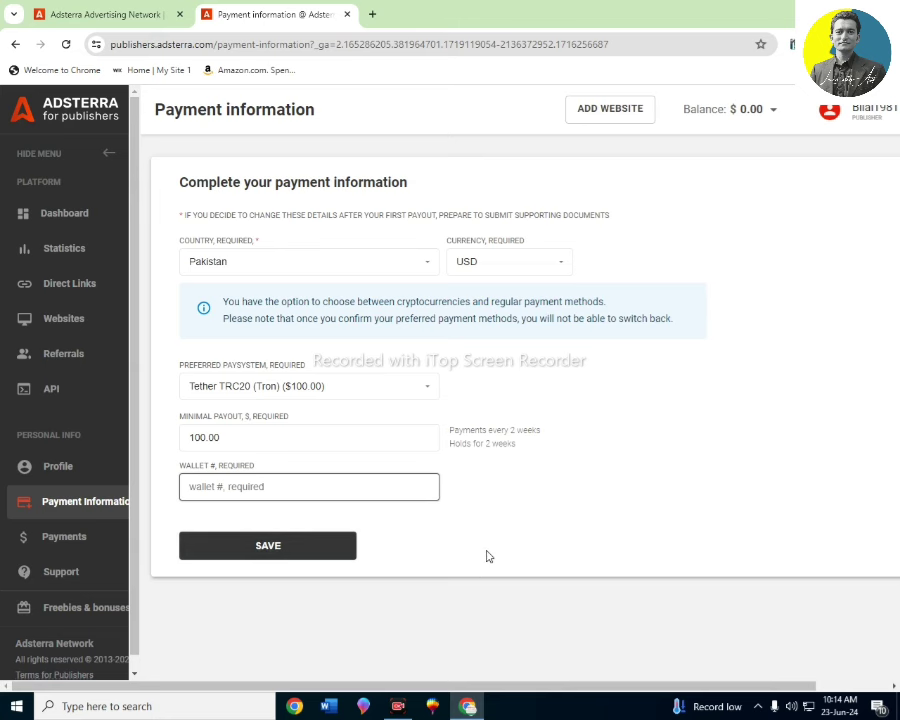
# Step: Open the publisher account's Websites page and bring up the list of registered websites
pyautogui.click(58, 320)
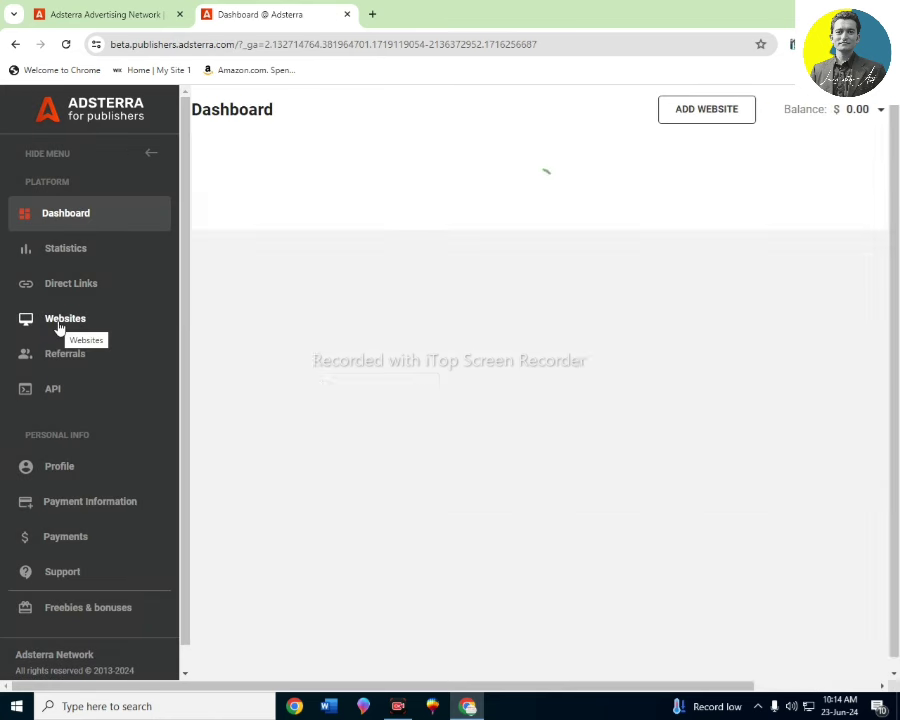
pyautogui.click(58, 322)
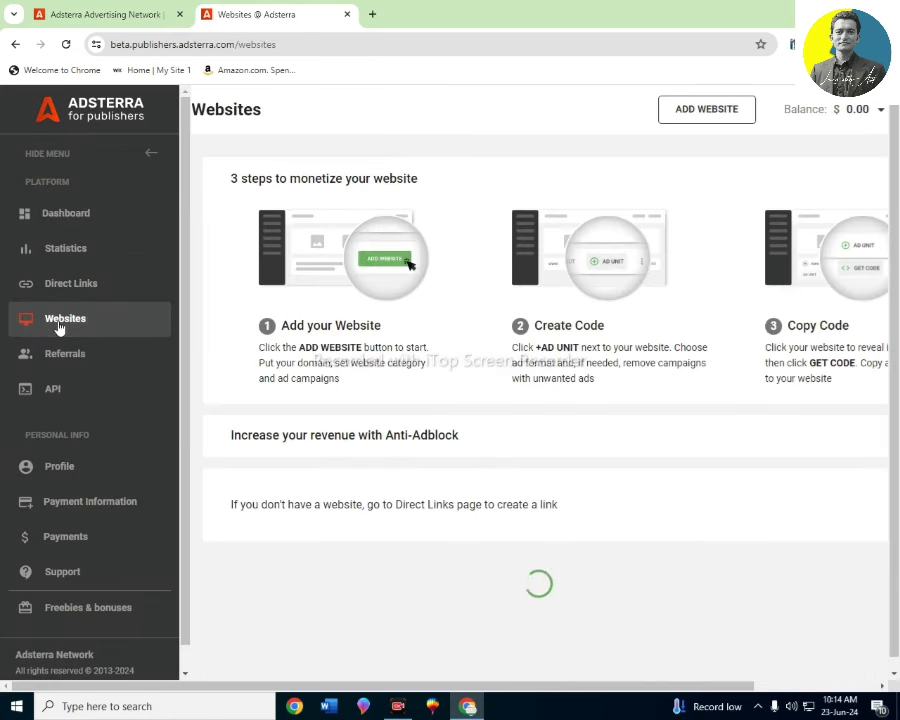
pyautogui.scroll(-1, 392, 414)
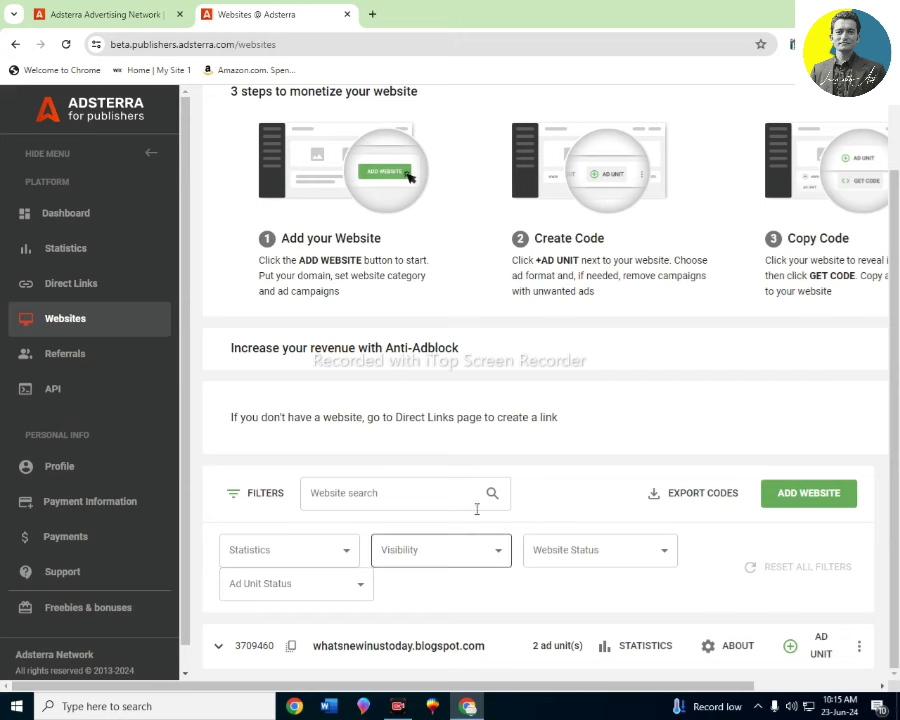
# Step: Open Blogger in a new tab, view the USA today blog and select its full web address
pyautogui.click(372, 14)
pyautogui.write('bl')
pyautogui.press('Return')
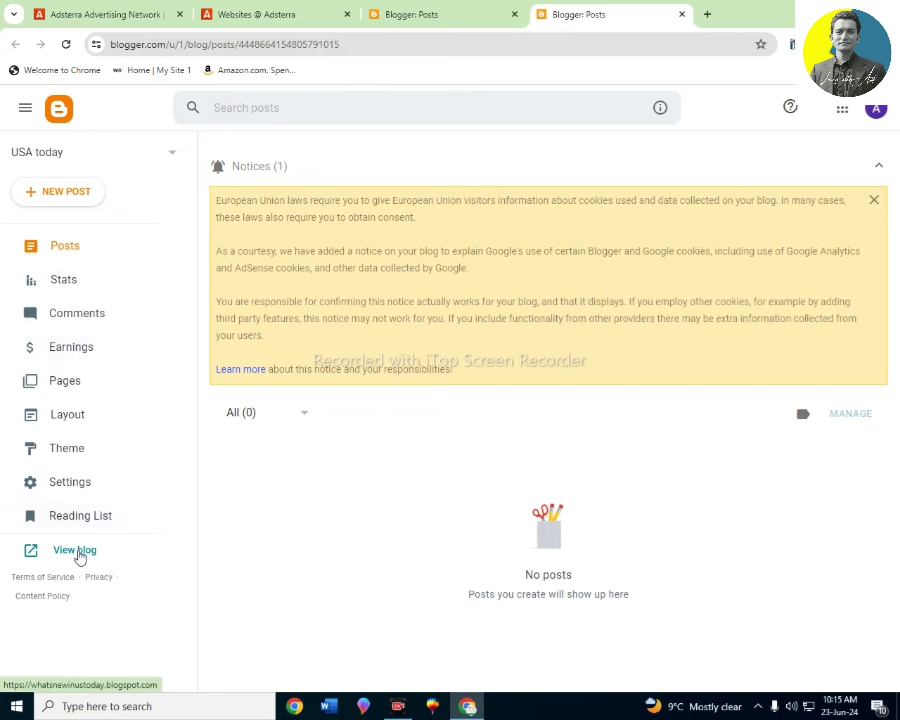
pyautogui.click(76, 551)
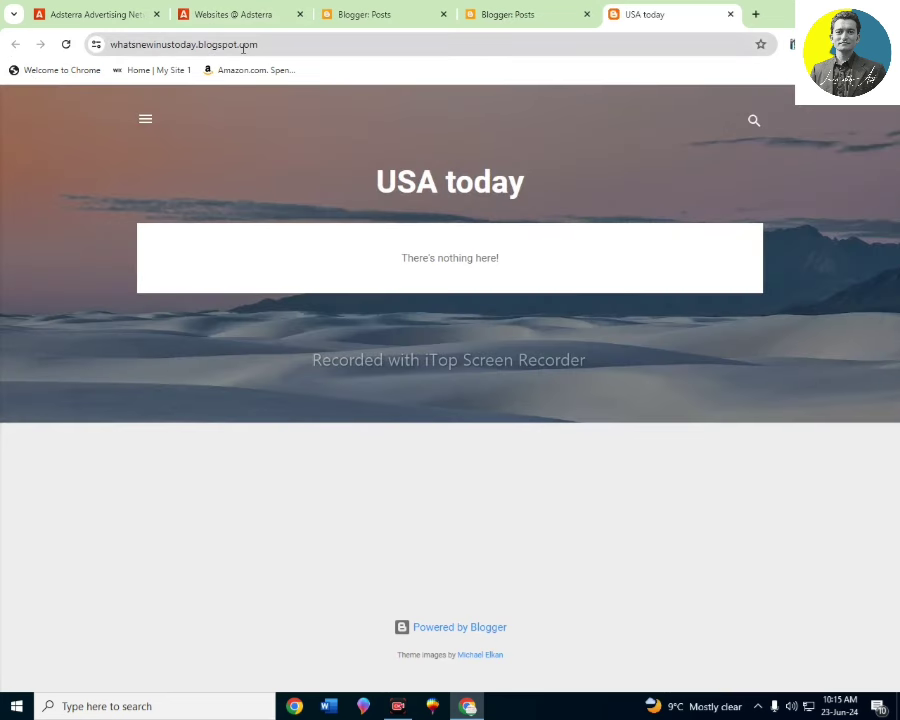
pyautogui.doubleClick(242, 47)
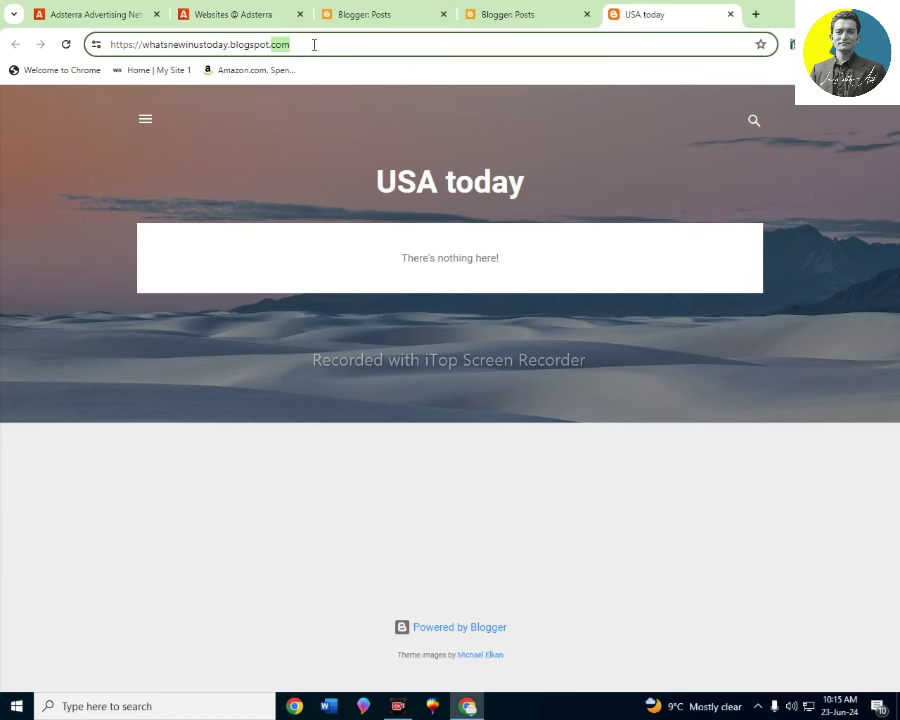
pyautogui.click(285, 46)
pyautogui.moveTo(285, 46); pyautogui.dragTo(140, 72)
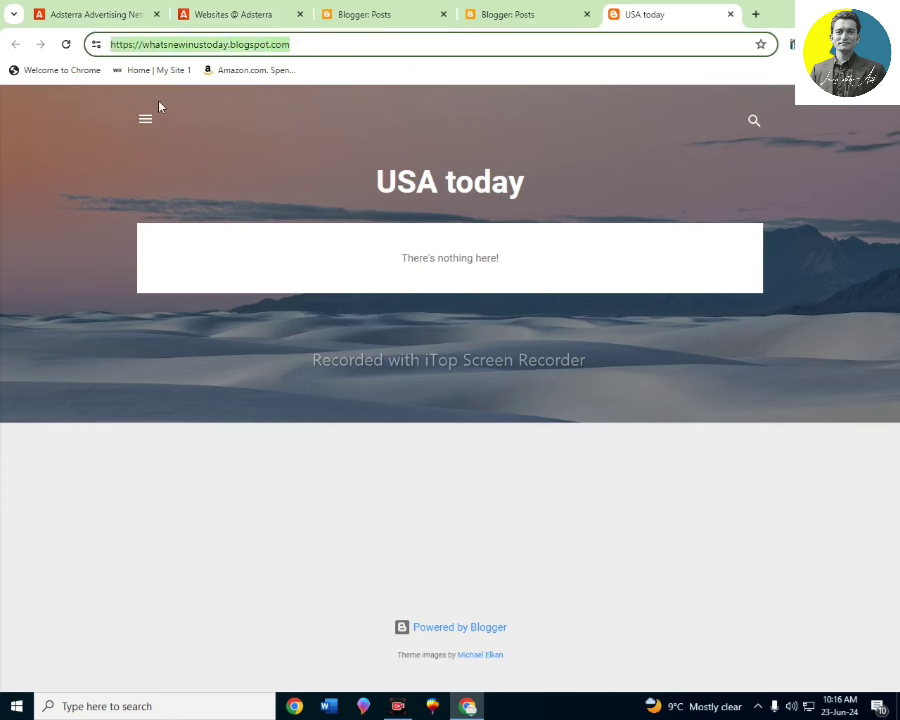
pyautogui.click(399, 708)
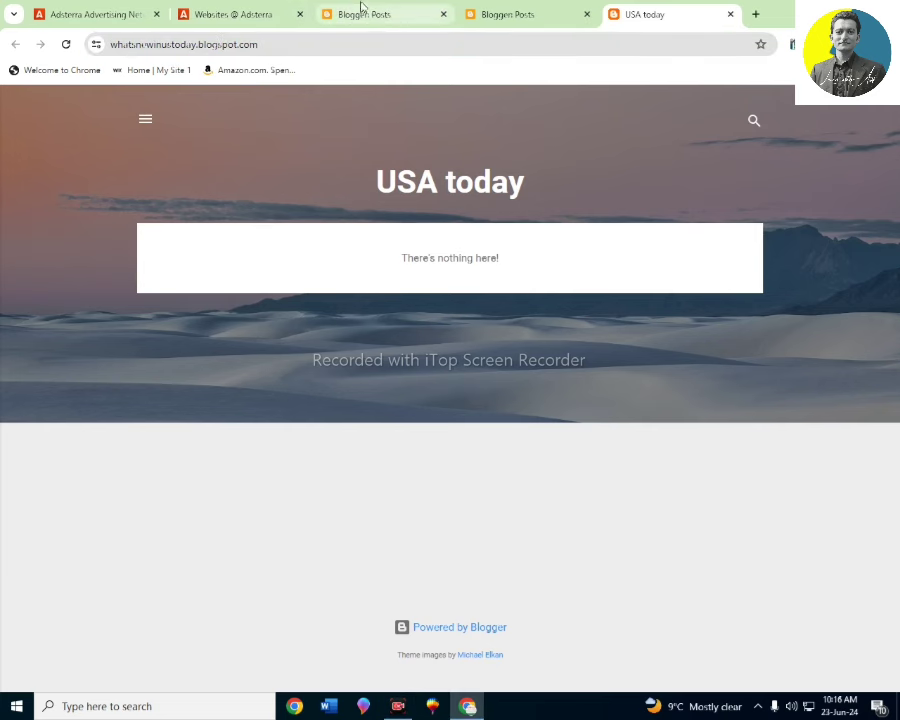
pyautogui.click(262, 10)
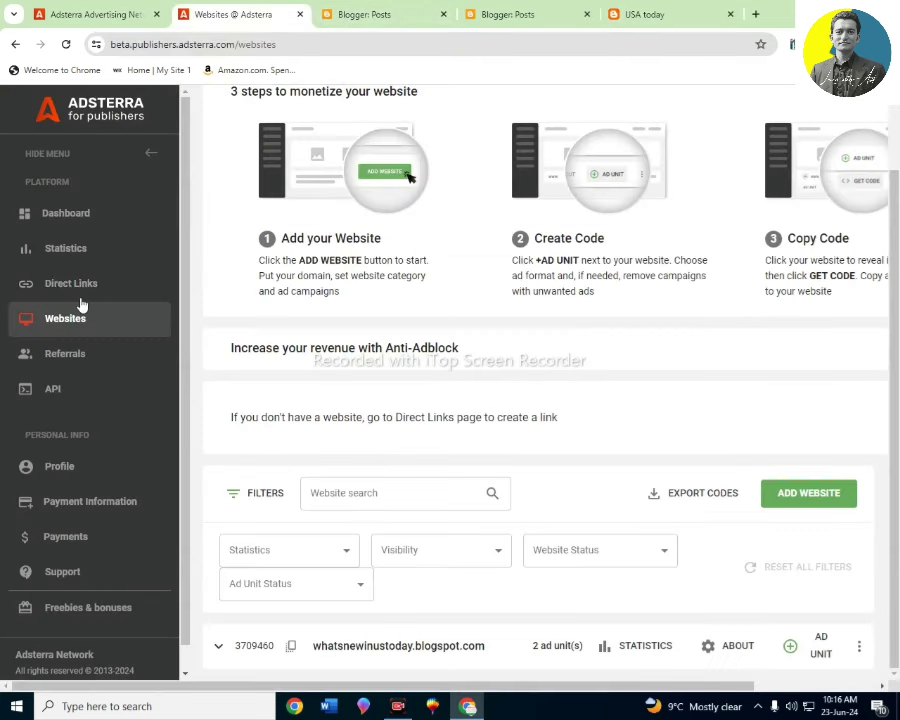
pyautogui.click(812, 497)
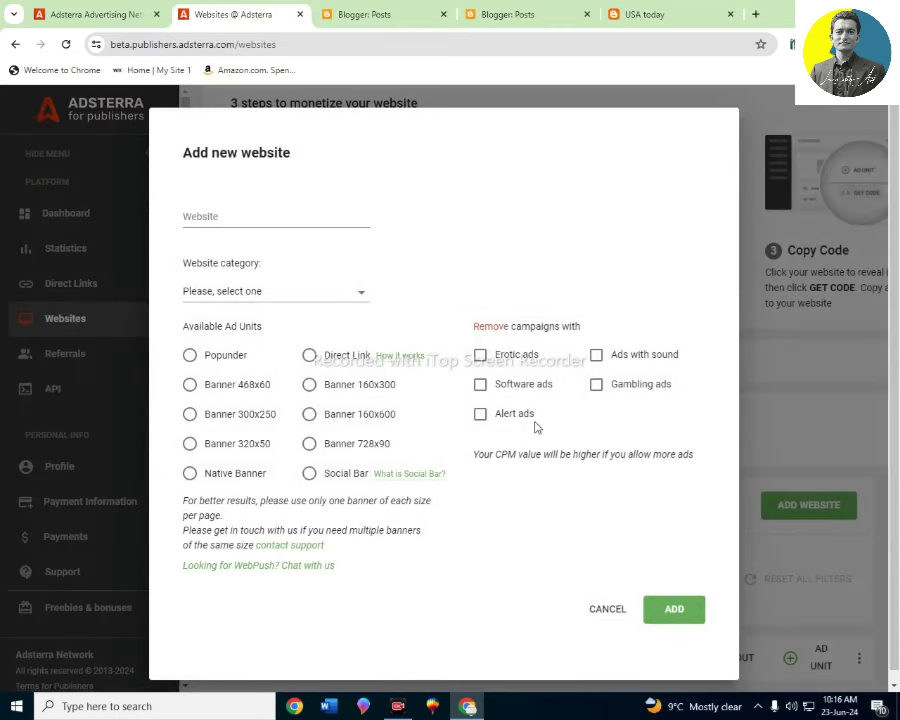
pyautogui.click(191, 214)
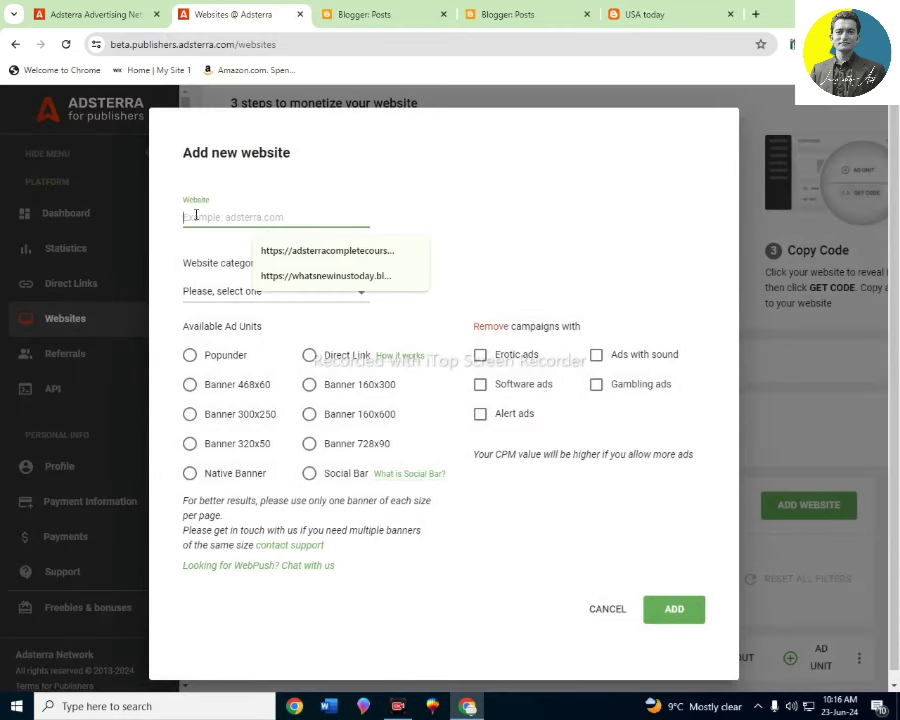
pyautogui.press('Down')
pyautogui.press('Down')
pyautogui.press('Return')
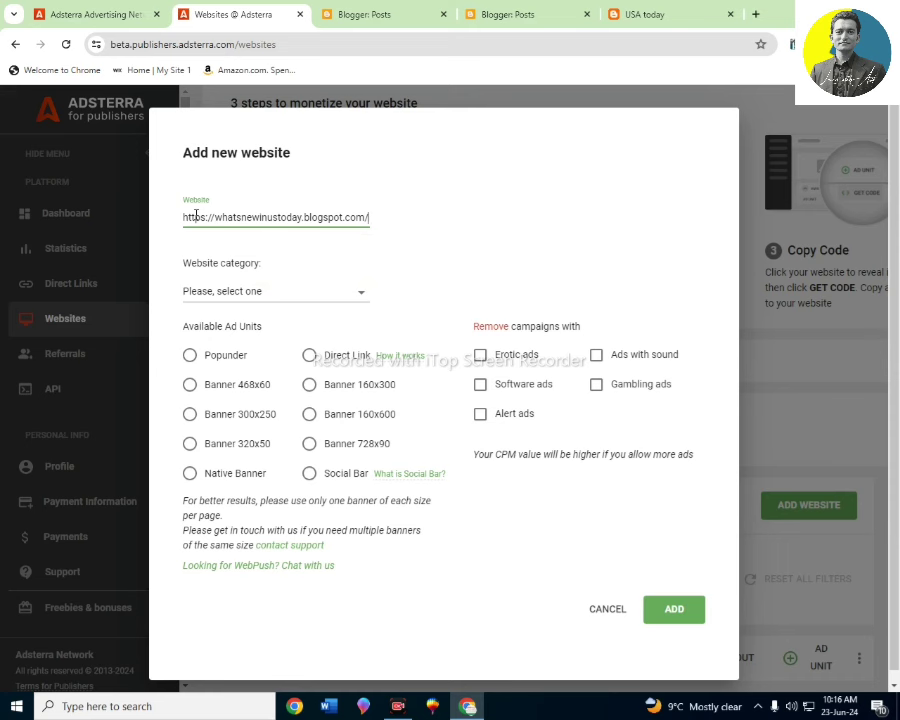
pyautogui.click(326, 296)
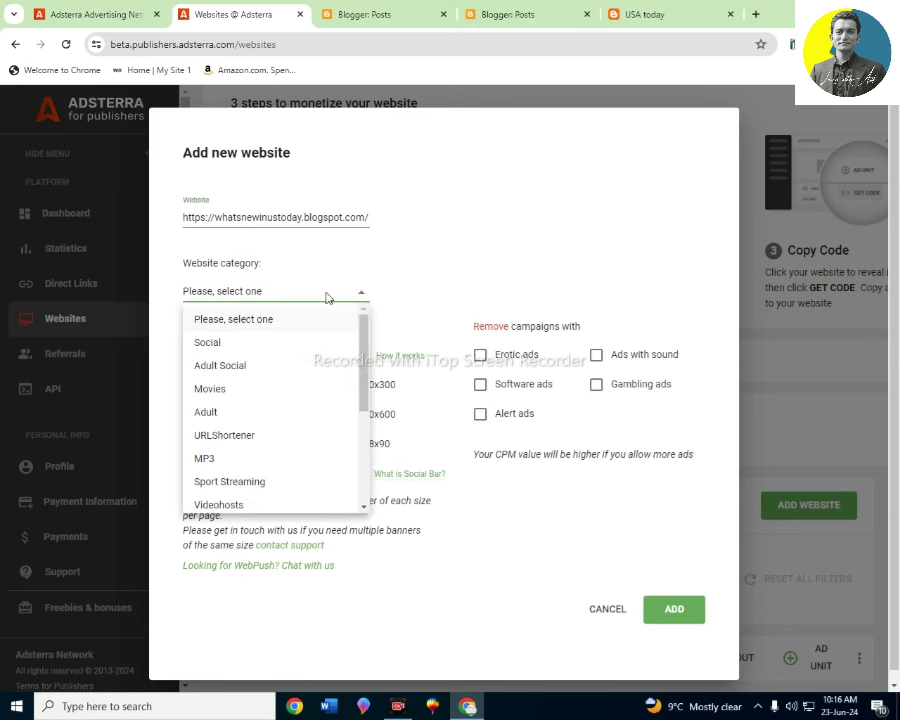
pyautogui.click(212, 344)
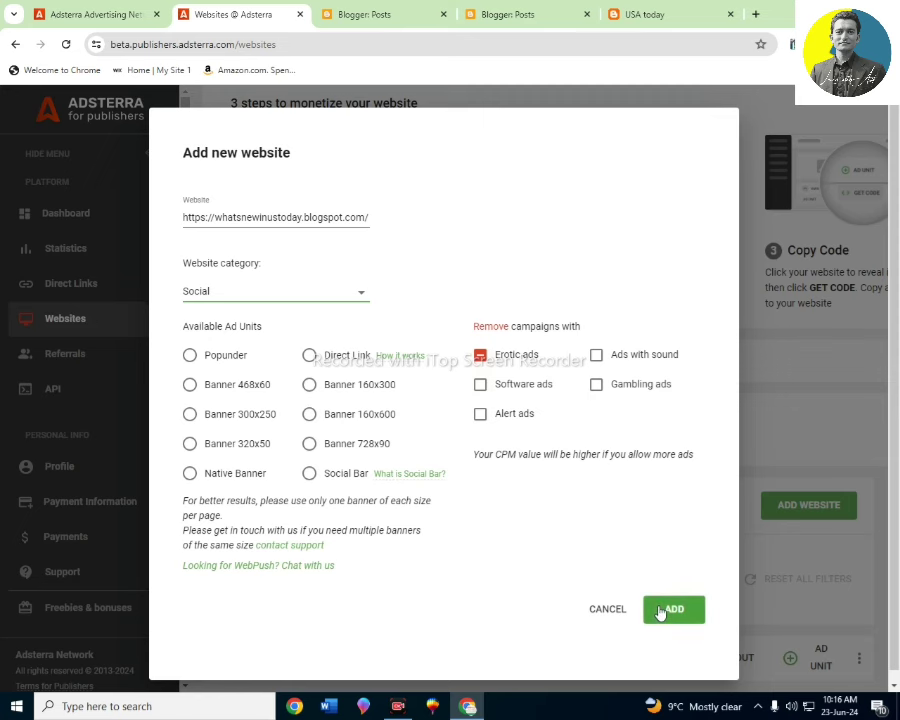
pyautogui.click(606, 611)
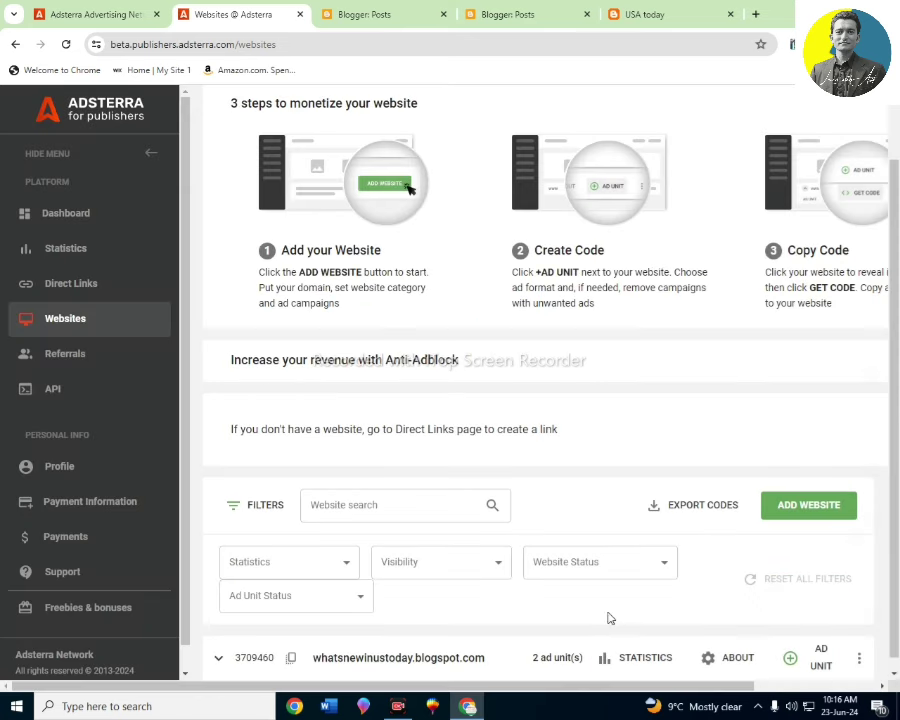
# Step: Add a Popunder ad unit to whatsnewinustoday.blogspot.com and acknowledge the review notice
pyautogui.scroll(-1, 445, 512)
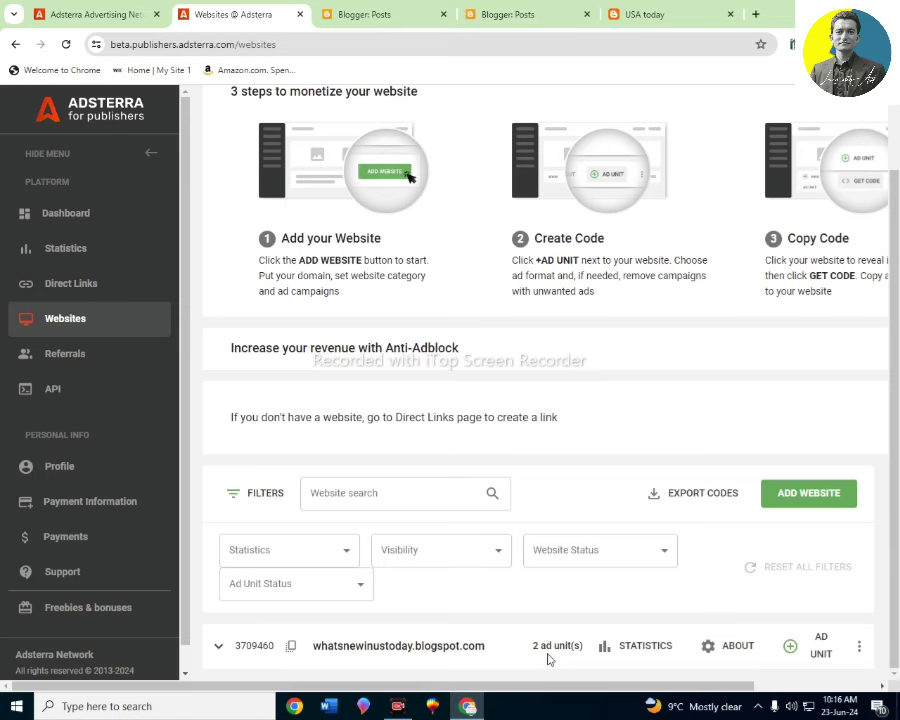
pyautogui.click(821, 648)
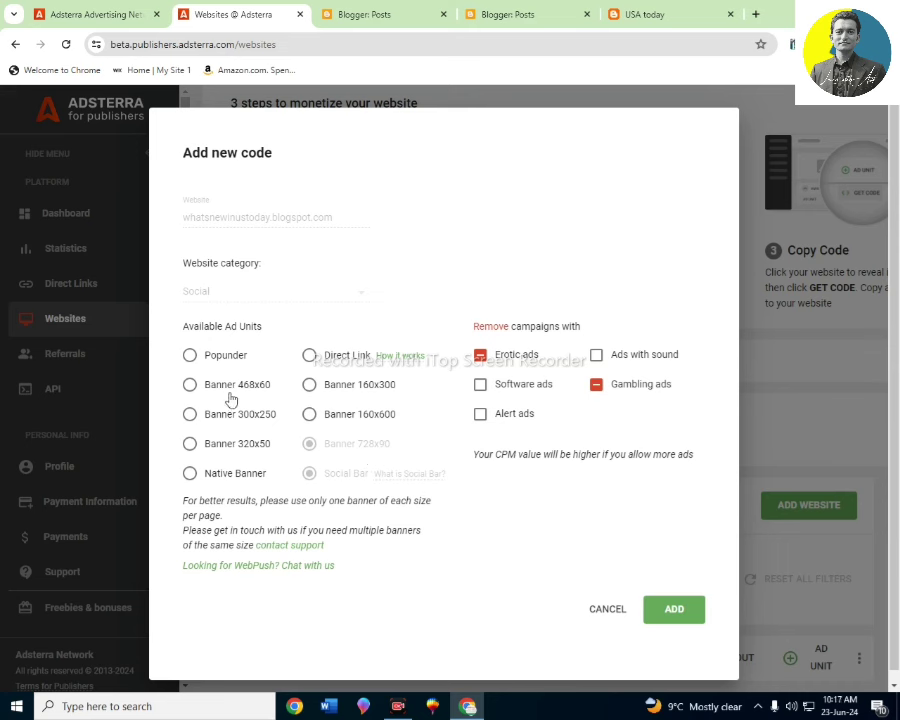
pyautogui.click(189, 387)
pyautogui.click(190, 358)
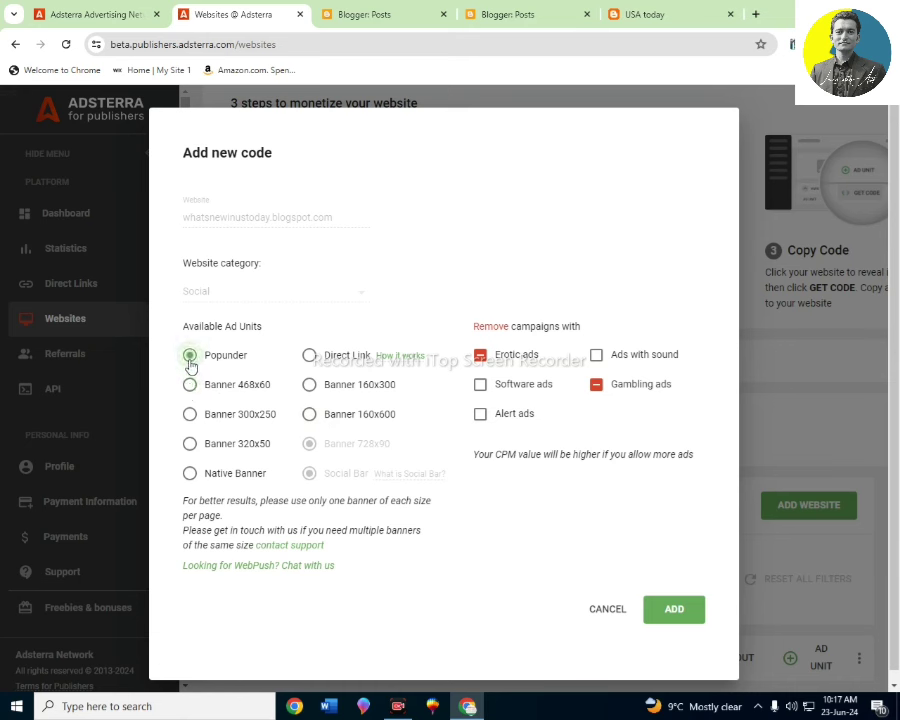
pyautogui.click(674, 613)
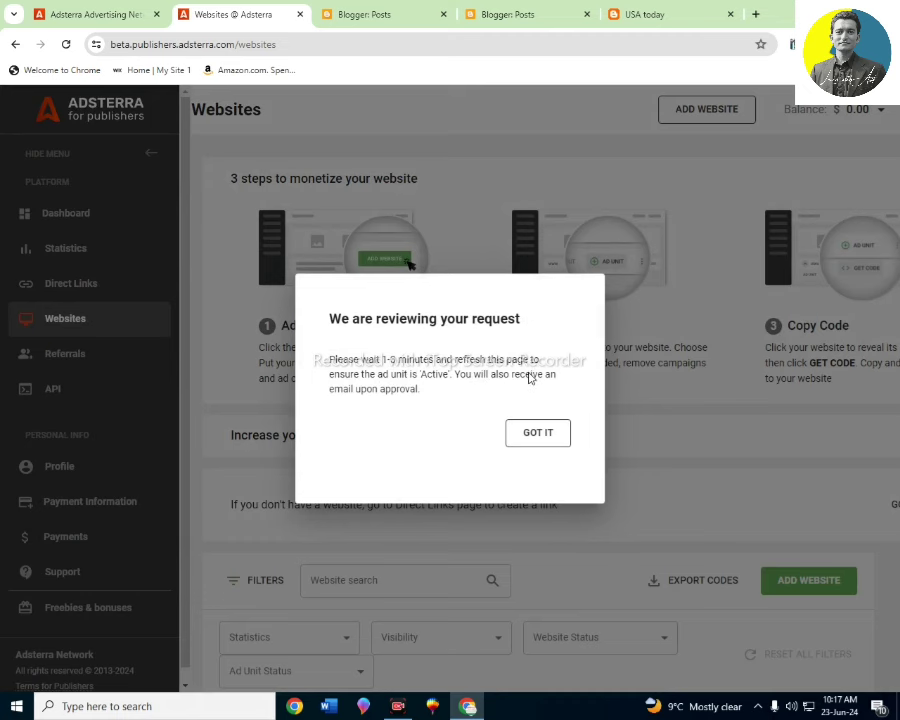
pyautogui.click(541, 439)
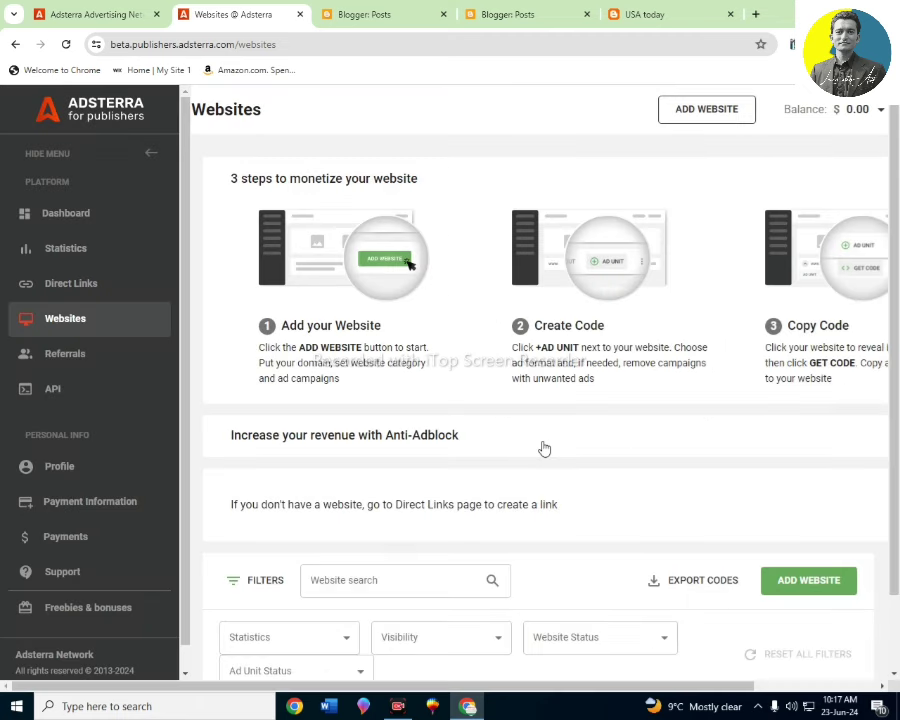
# Step: Expand the ad units of whatsnewinustoday.blogspot.com and check the status of each one
pyautogui.scroll(-1, 573, 509)
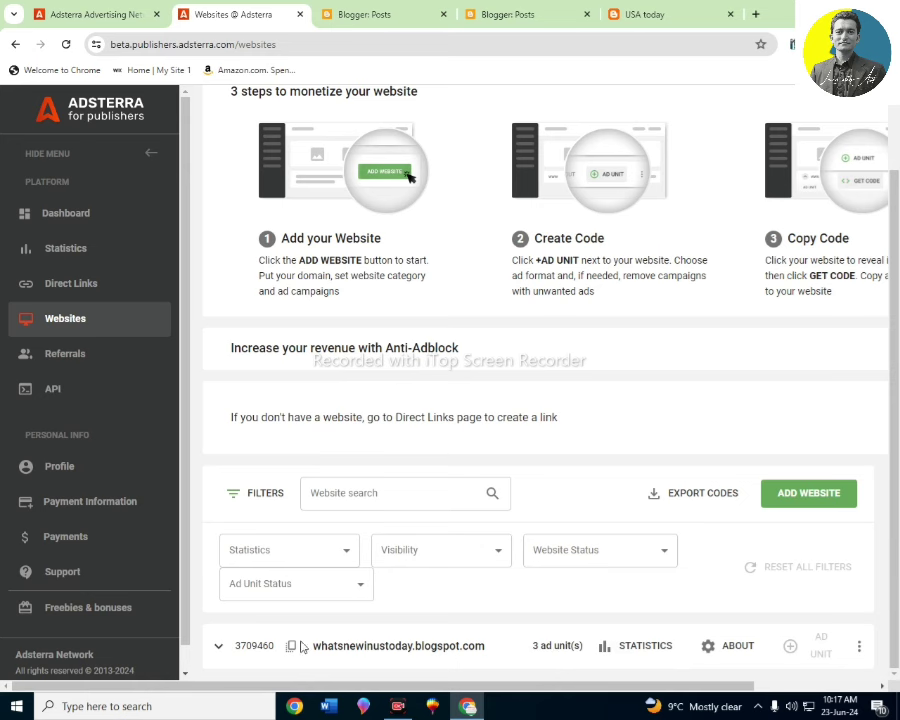
pyautogui.click(219, 648)
pyautogui.scroll(-2, 460, 560)
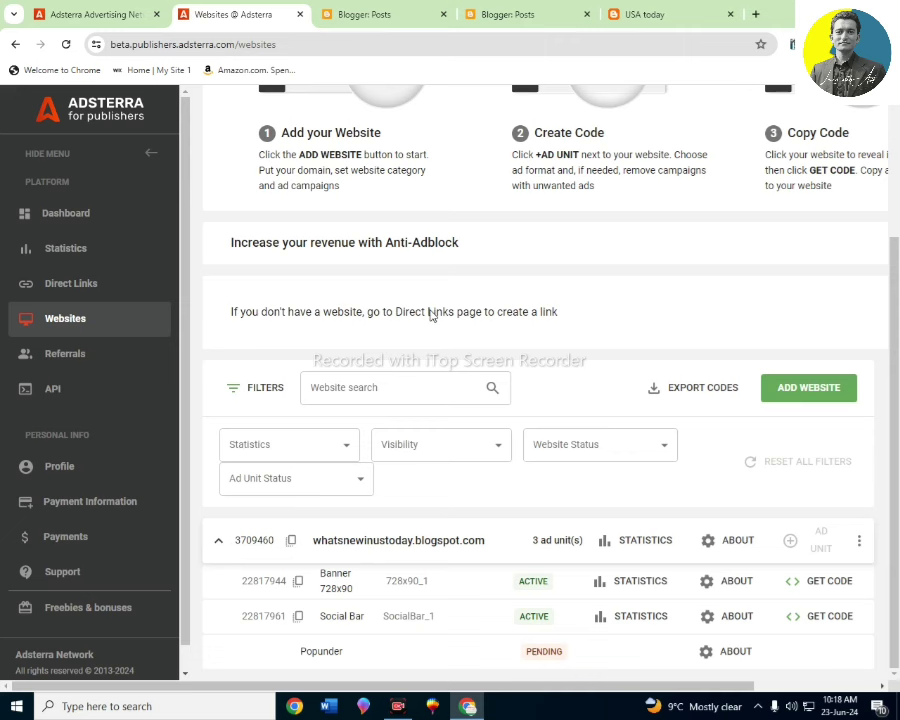
# Step: Close the blog view, open the USA today blog's theme settings in Blogger and start restoring a theme from a file
pyautogui.click(645, 14)
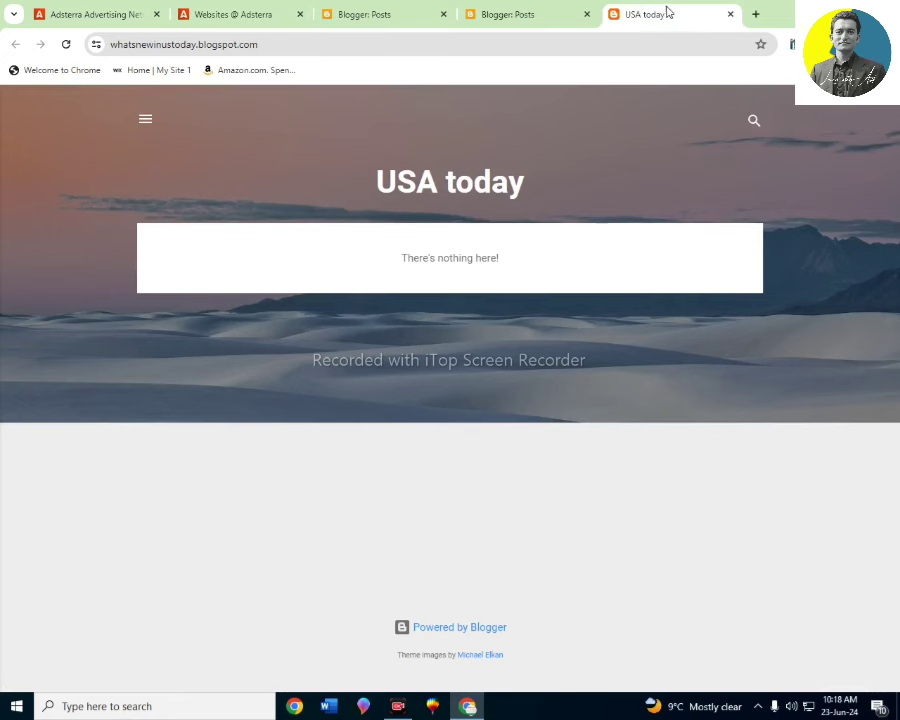
pyautogui.click(731, 14)
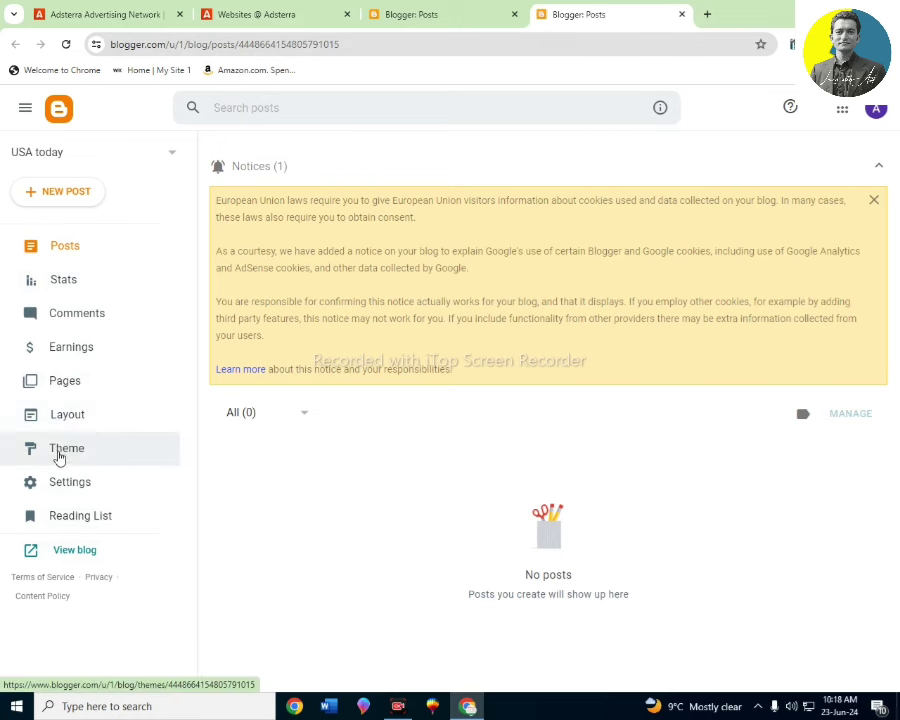
pyautogui.click(58, 455)
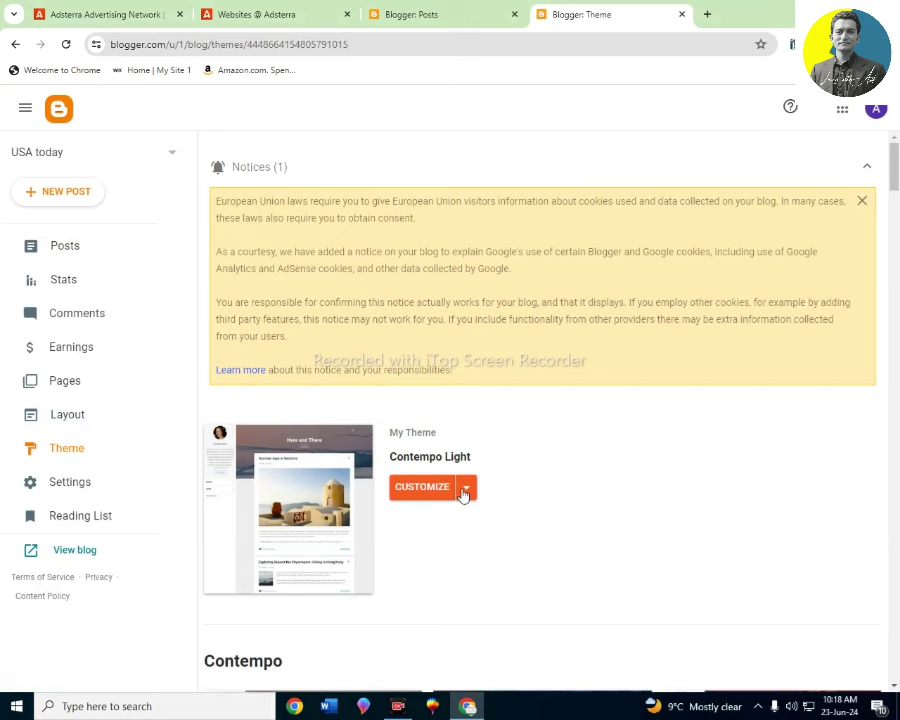
pyautogui.click(465, 489)
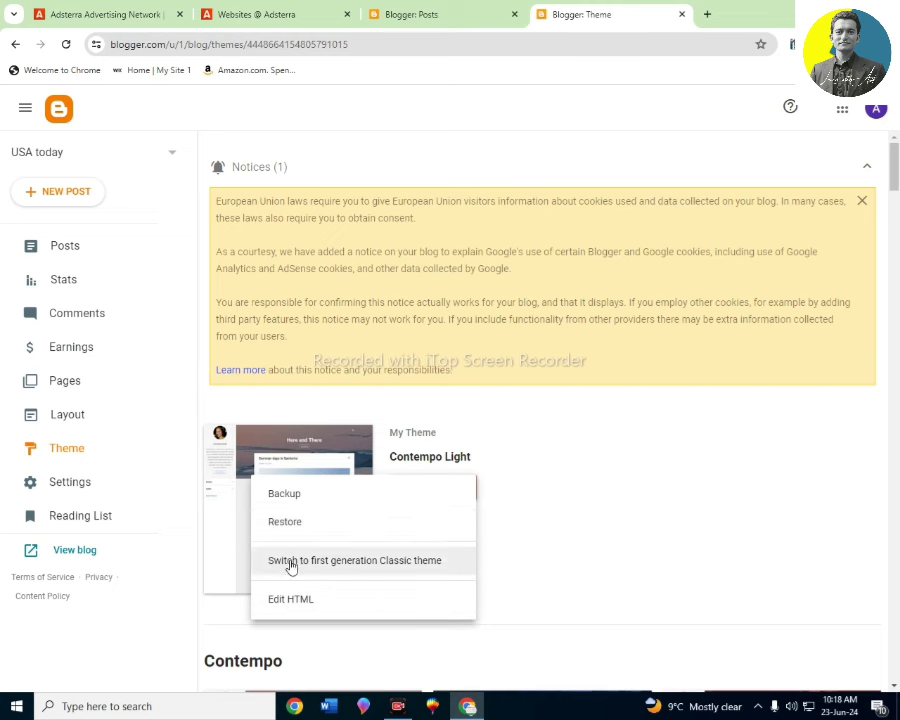
pyautogui.click(290, 527)
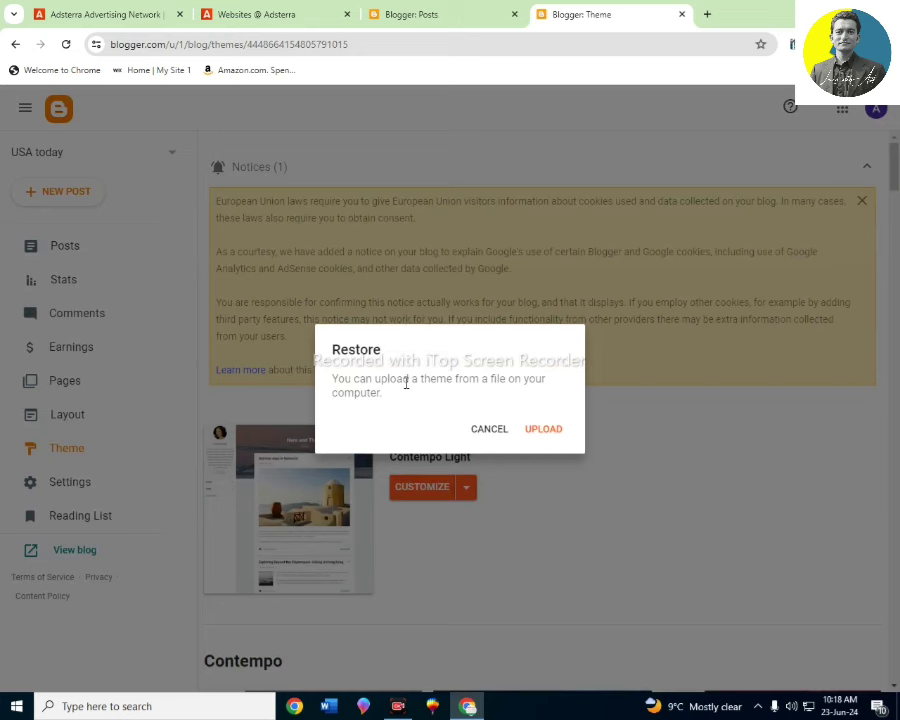
pyautogui.click(544, 429)
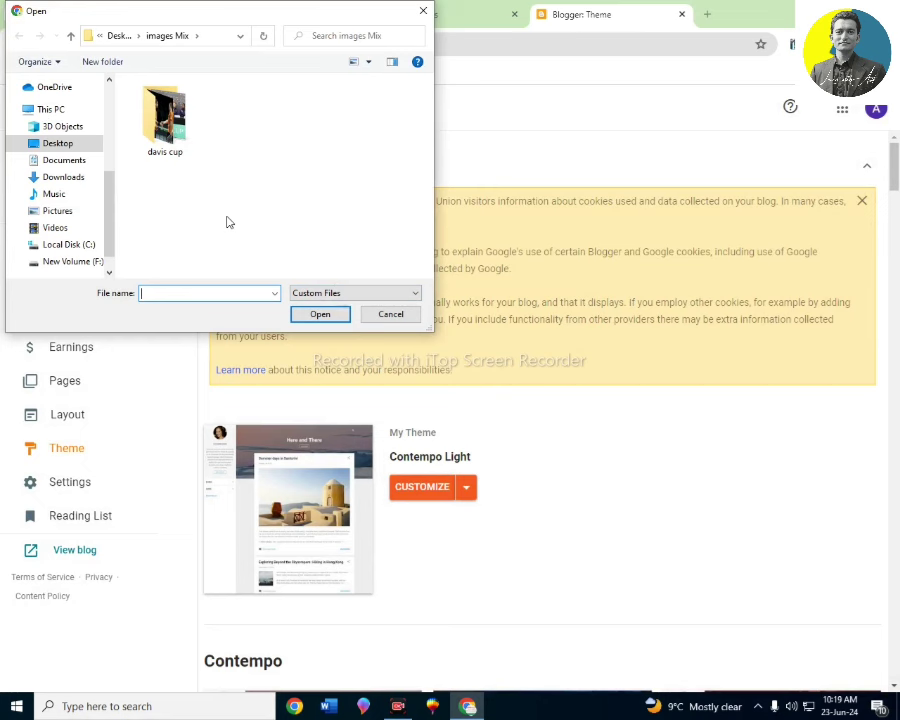
# Step: Upload the theme file from the news theme personal folder, inside Blogger themes on New Volume (F:)
pyautogui.scroll(-1, 70, 194)
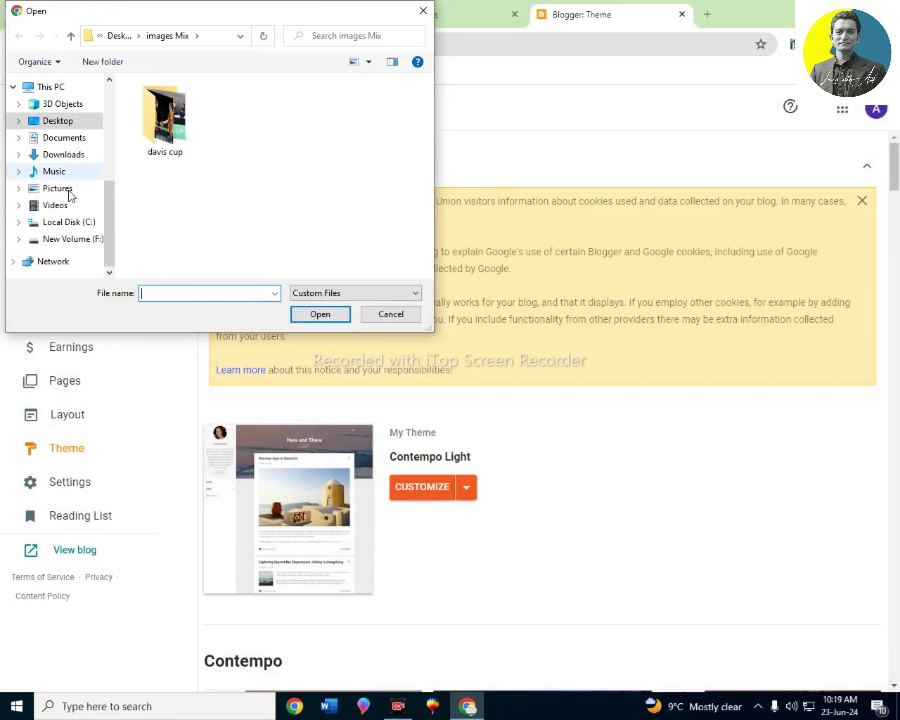
pyautogui.click(76, 240)
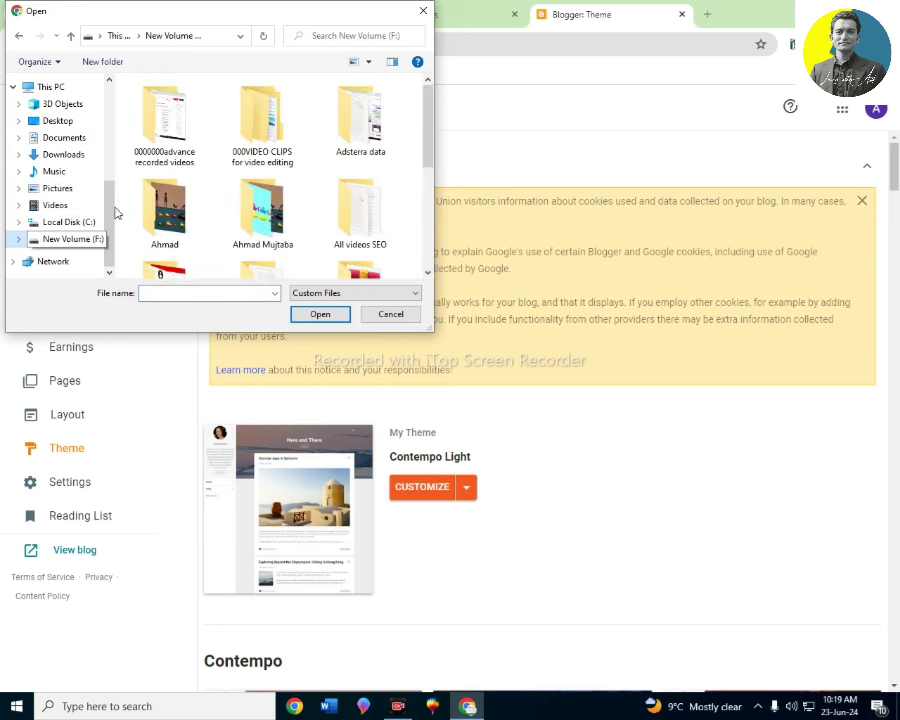
pyautogui.scroll(-3, 333, 177)
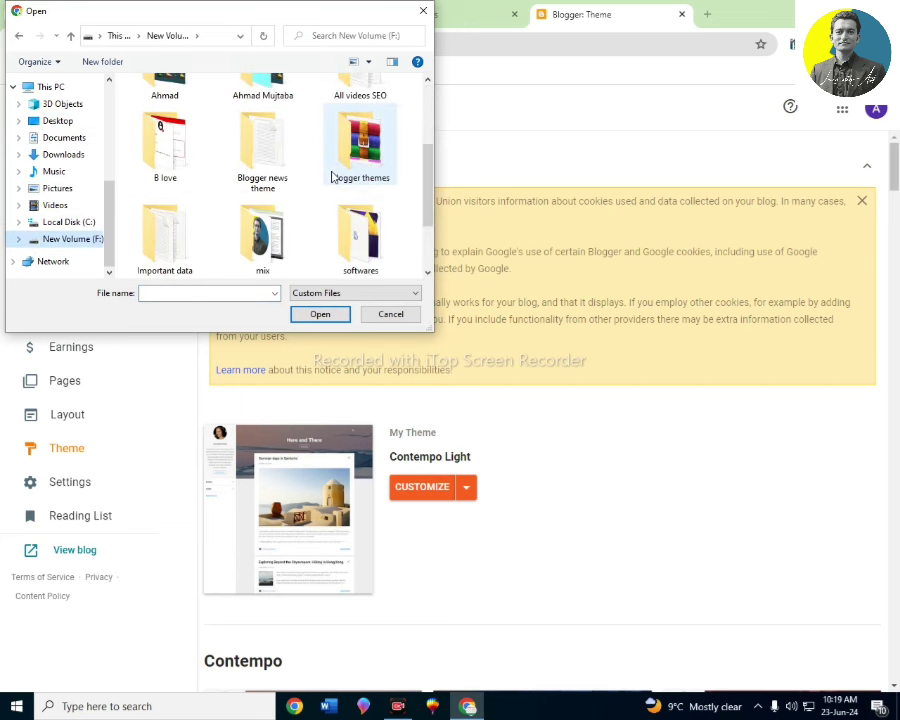
pyautogui.doubleClick(348, 170)
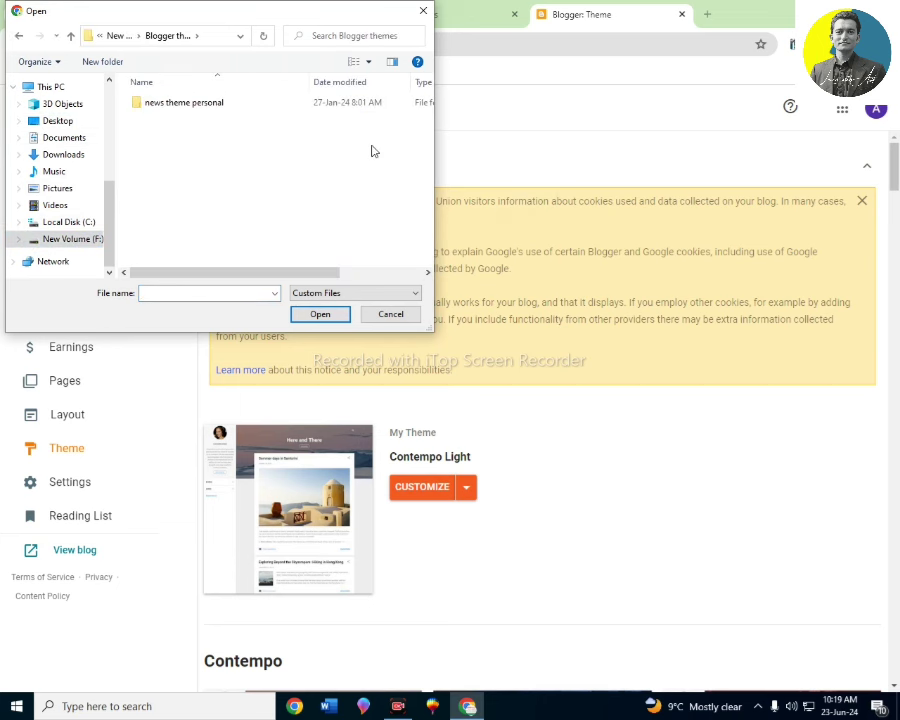
pyautogui.doubleClick(217, 105)
pyautogui.doubleClick(153, 106)
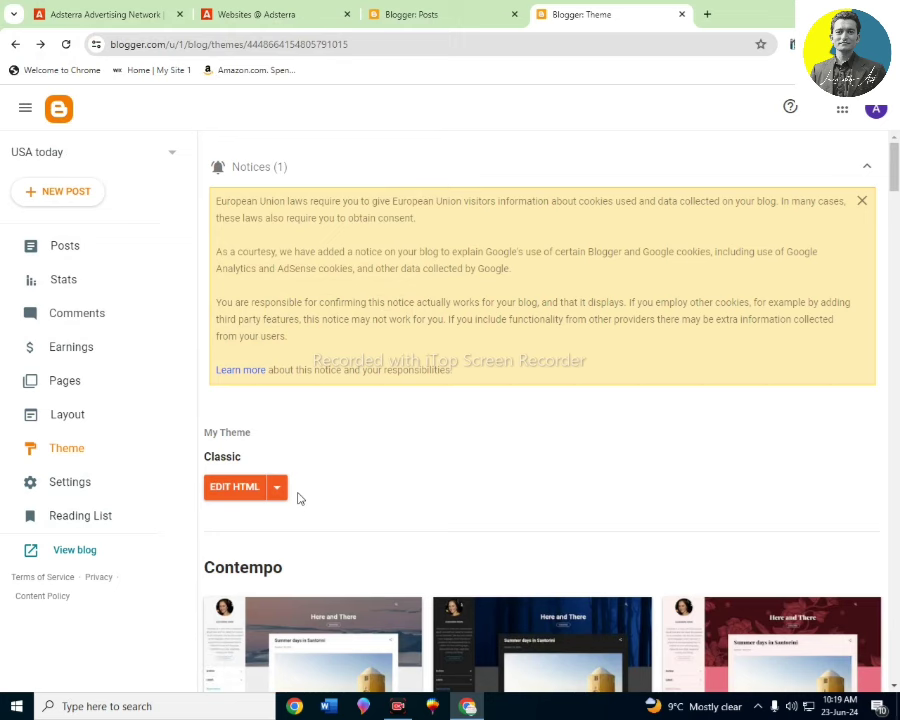
# Step: Browse Blogger's built-in theme gallery, from the Contempo designs to the Simple designs
pyautogui.scroll(-5, 398, 462)
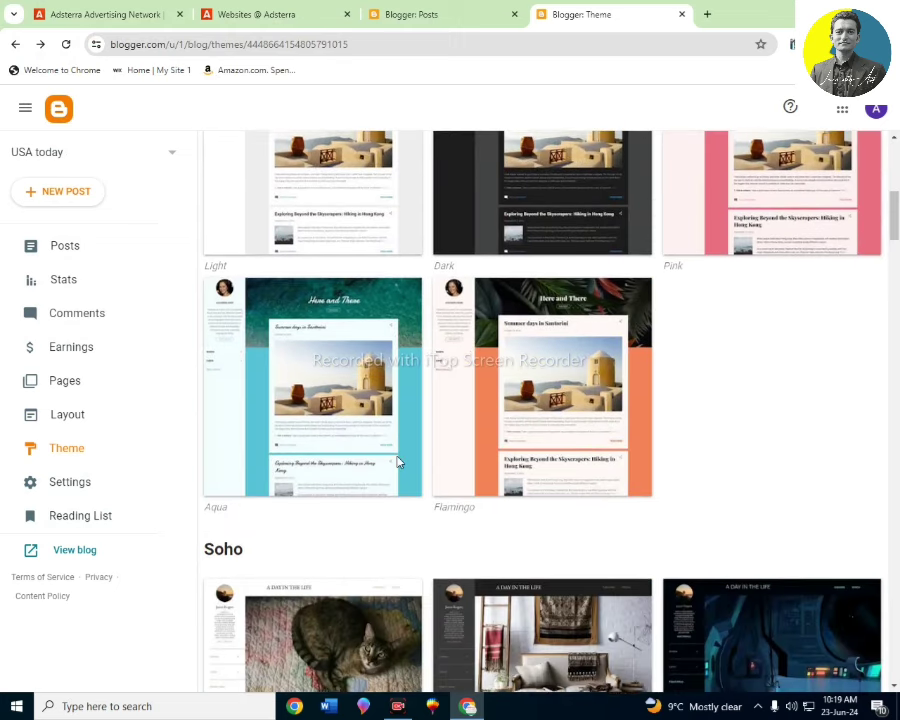
pyautogui.scroll(-3, 398, 462)
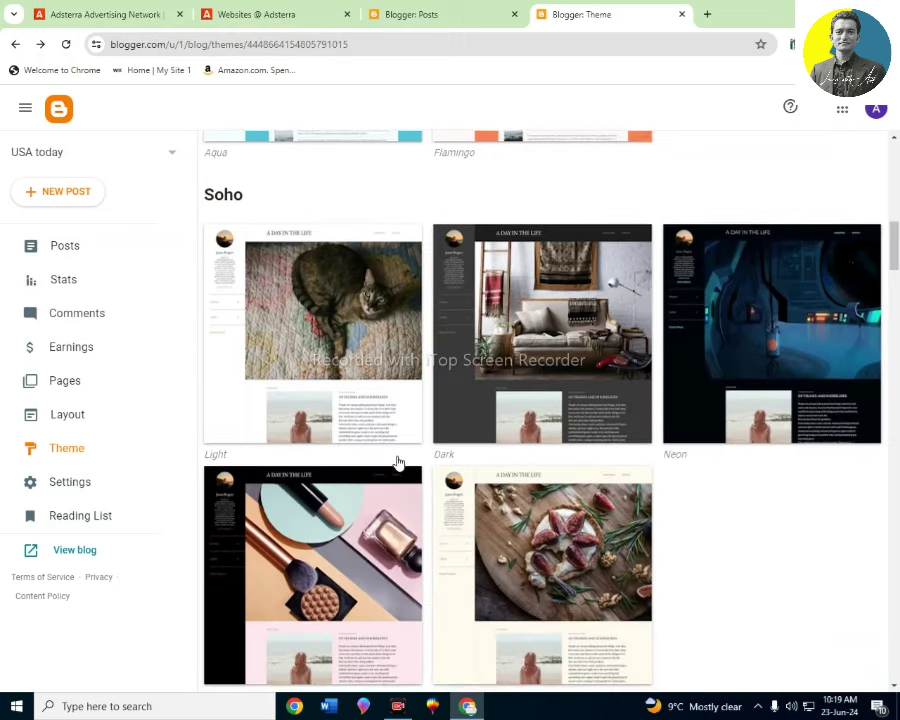
pyautogui.scroll(-15, 398, 462)
pyautogui.scroll(-1, 398, 462)
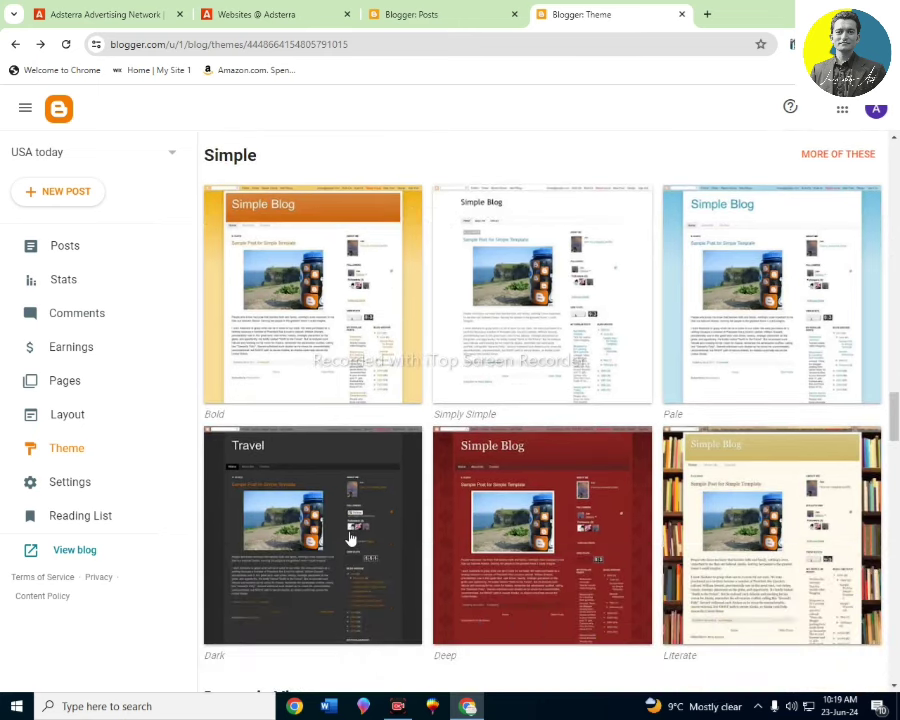
pyautogui.scroll(10, 352, 536)
pyautogui.scroll(5, 350, 538)
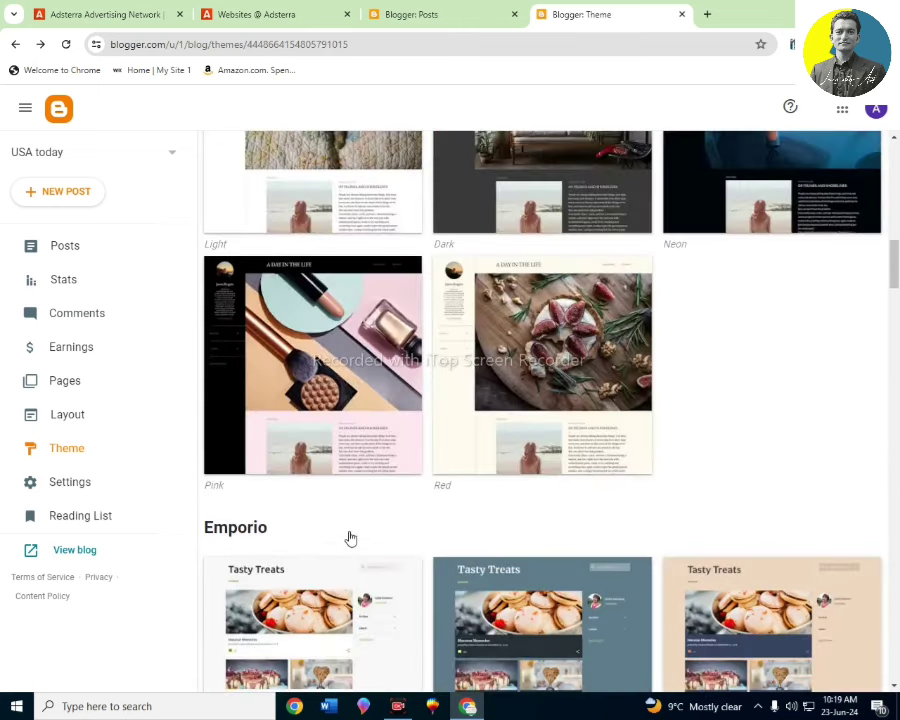
pyautogui.scroll(3, 350, 538)
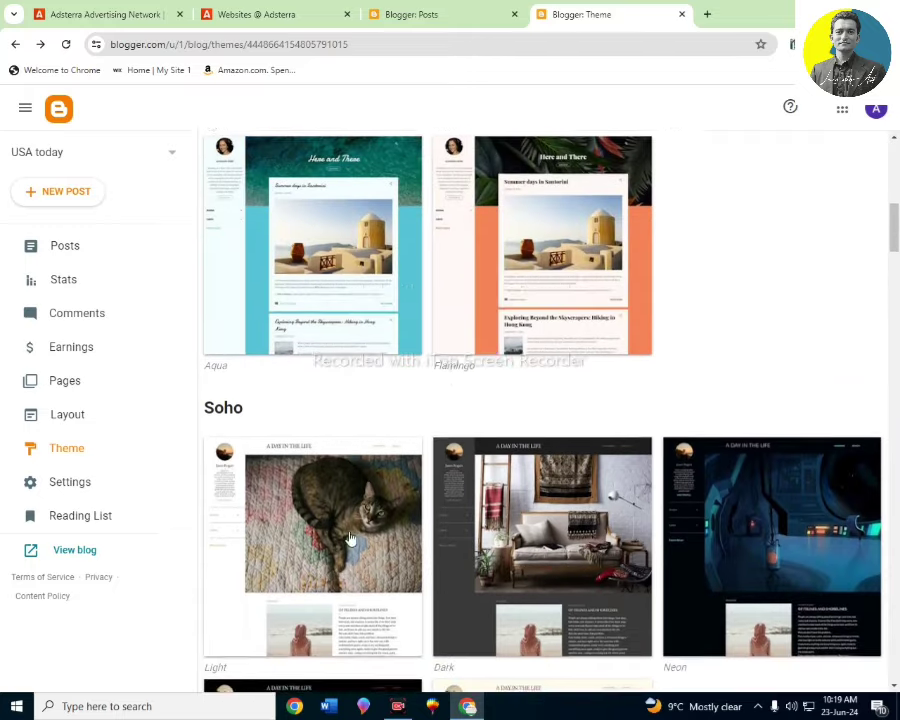
pyautogui.scroll(5, 350, 538)
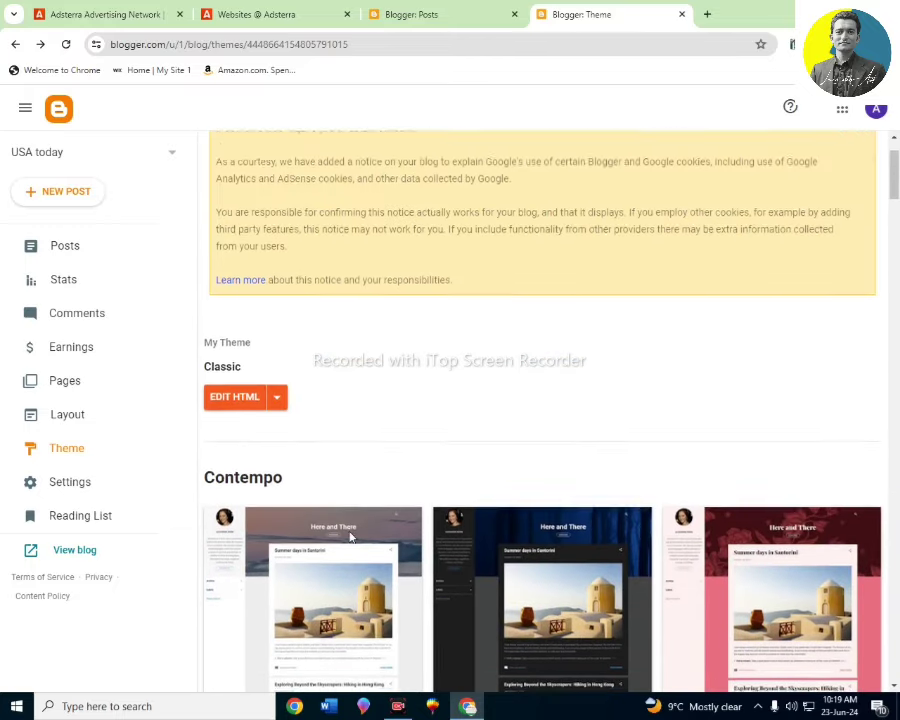
# Step: Open gooyaabitemplates.com in a new tab and look through its Blogger templates grouped by styles
pyautogui.click(705, 14)
pyautogui.write('gooyaabitemplates.com/blogger-templates/responsive/')
pyautogui.press('Return')
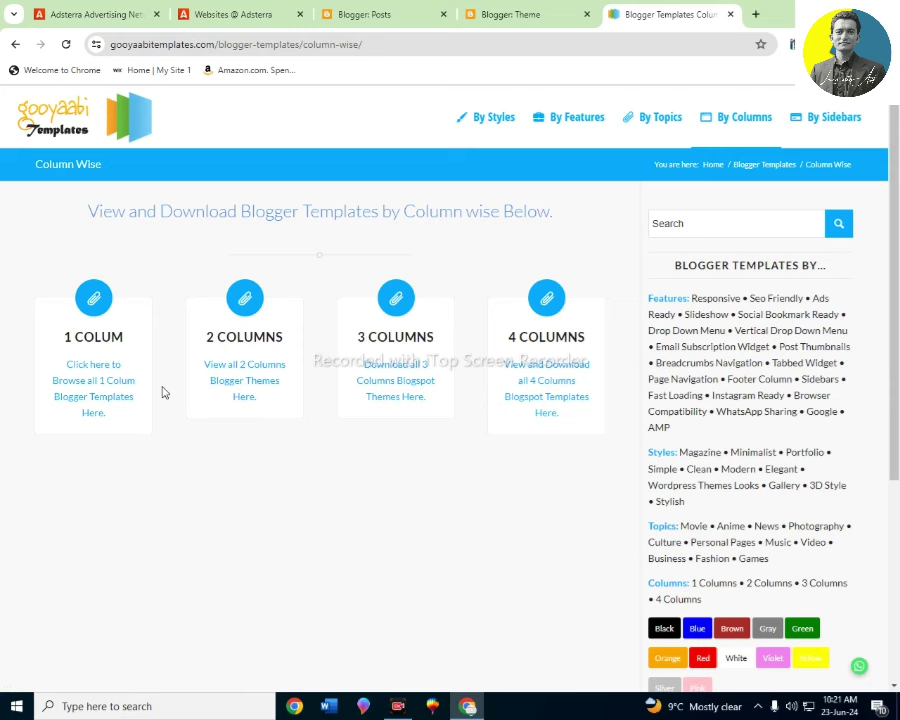
pyautogui.click(480, 118)
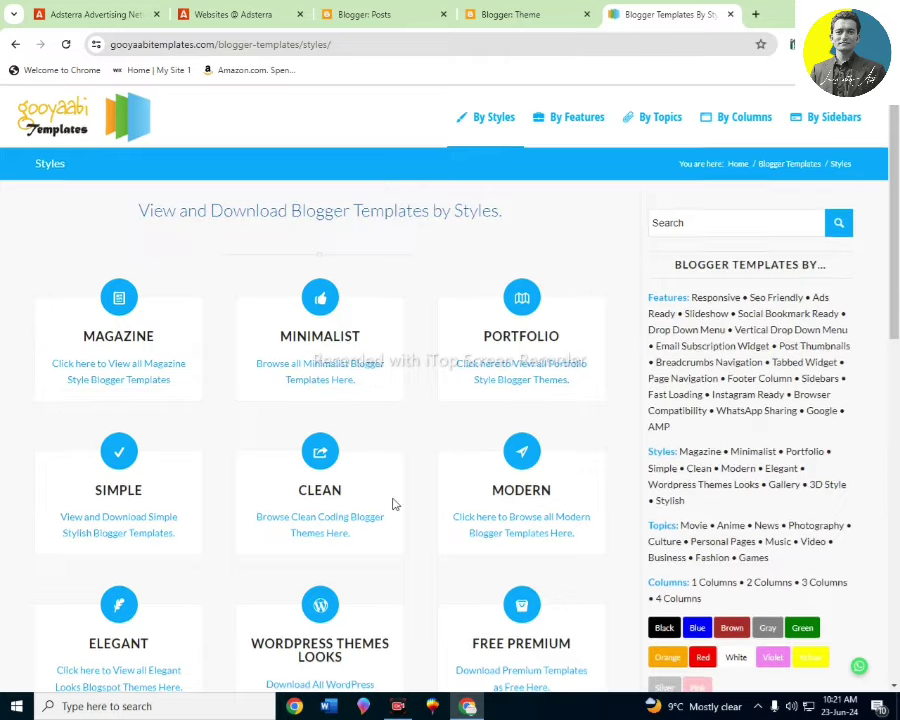
pyautogui.scroll(-2, 395, 505)
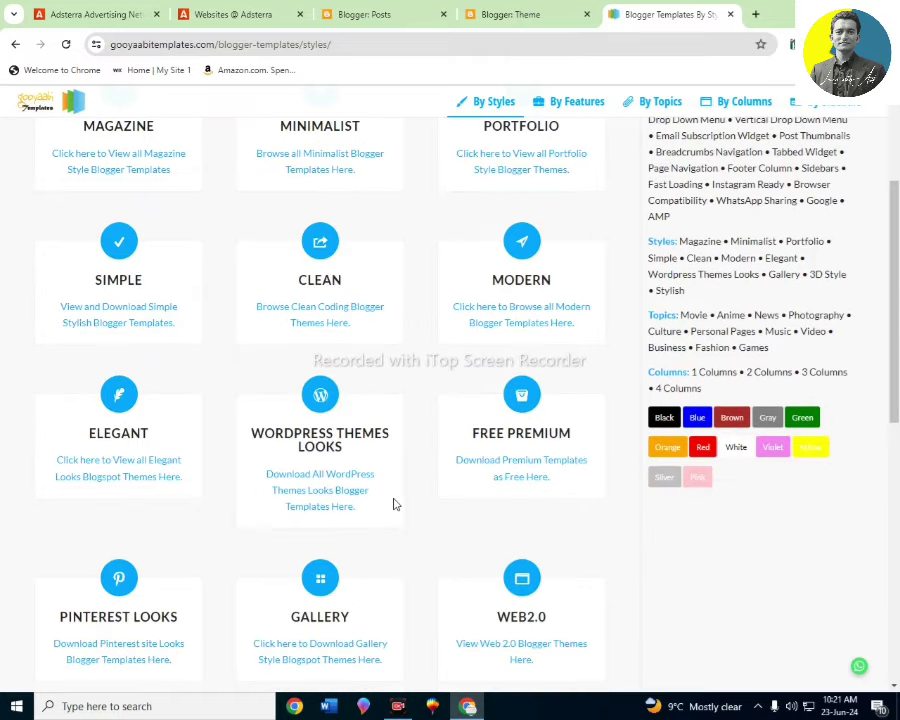
pyautogui.scroll(2, 412, 504)
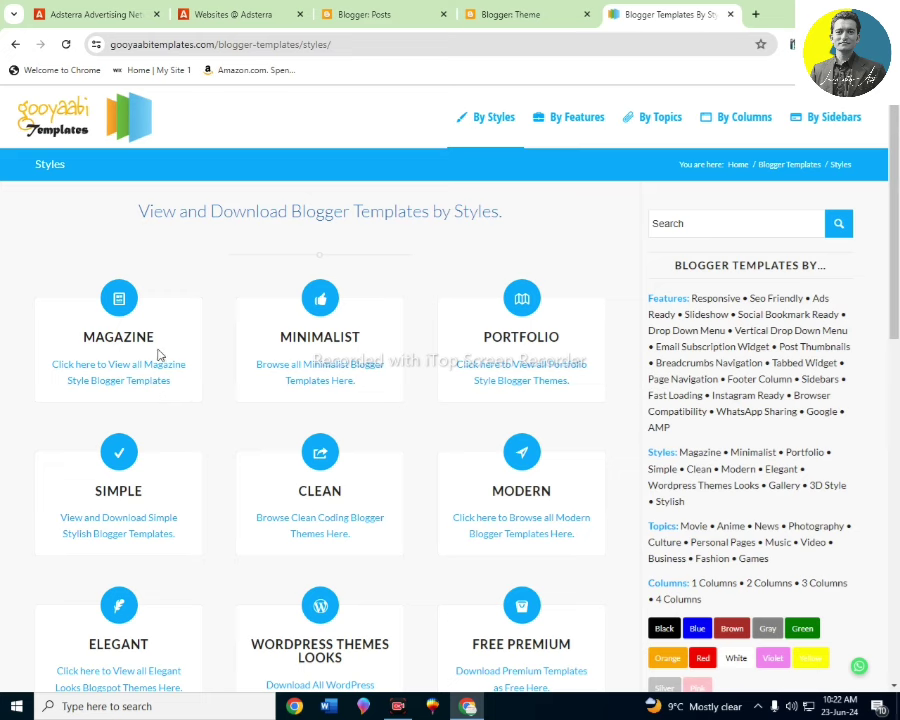
# Step: Return to Adsterra, reload the websites page and check the ad unit statuses of whatsnewinustoday.blogspot.com
pyautogui.click(225, 14)
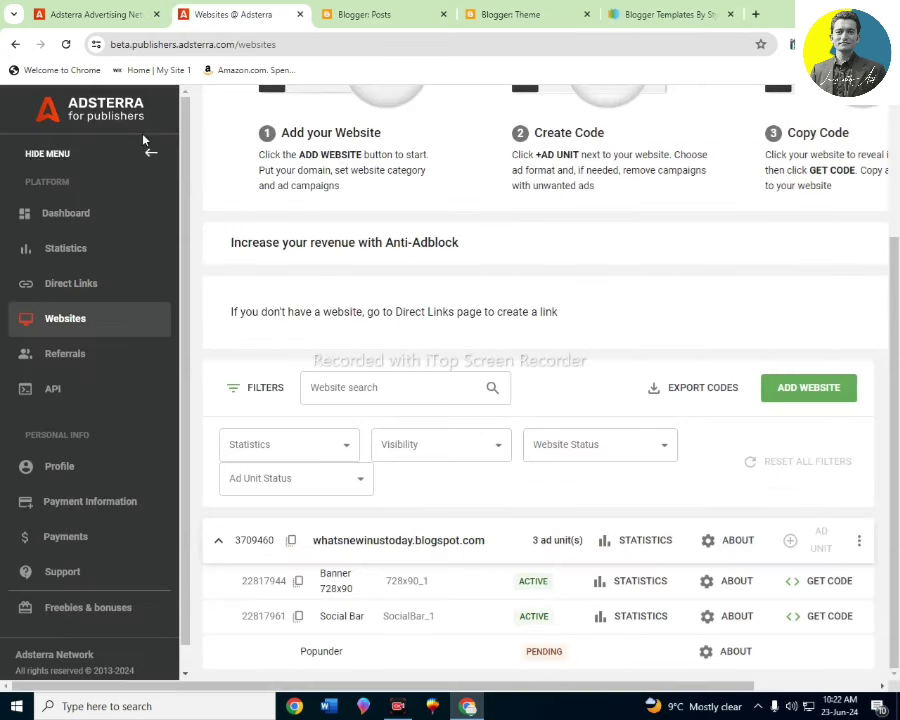
pyautogui.click(65, 44)
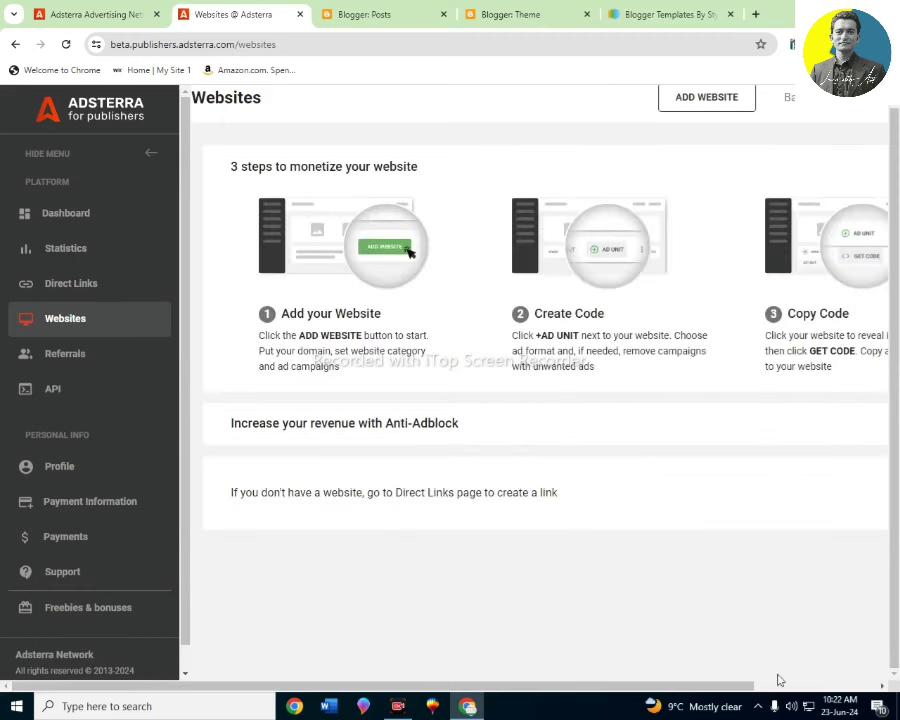
pyautogui.scroll(-1, 548, 599)
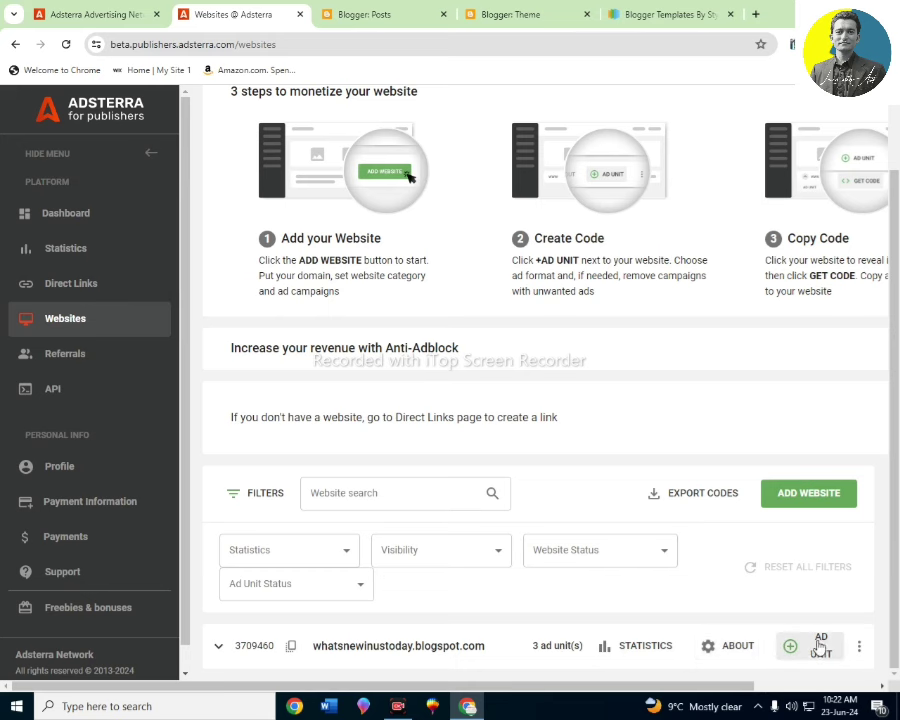
pyautogui.click(218, 646)
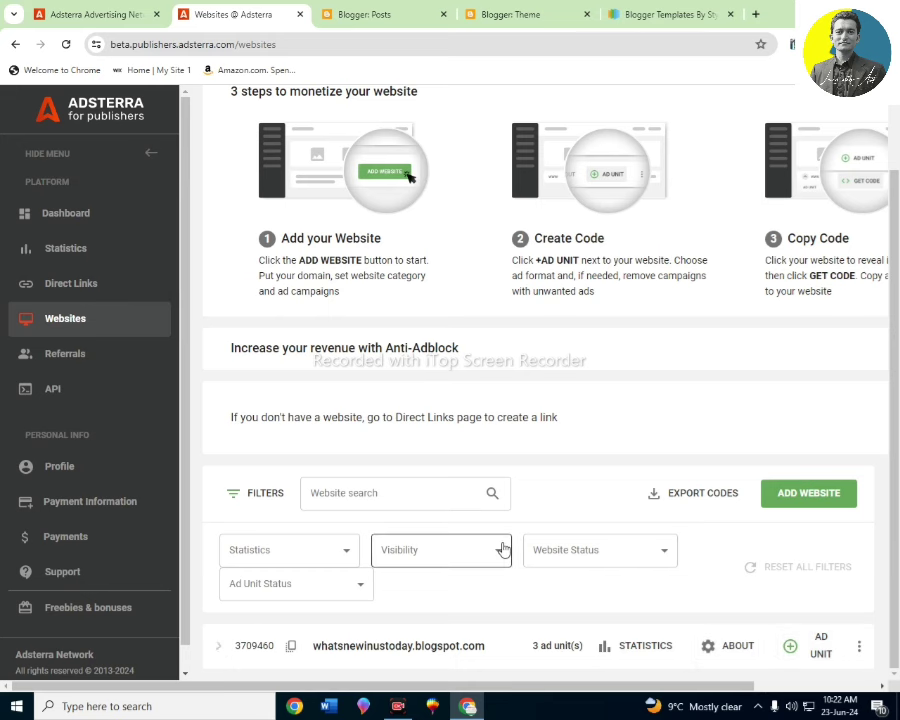
pyautogui.scroll(-2, 440, 614)
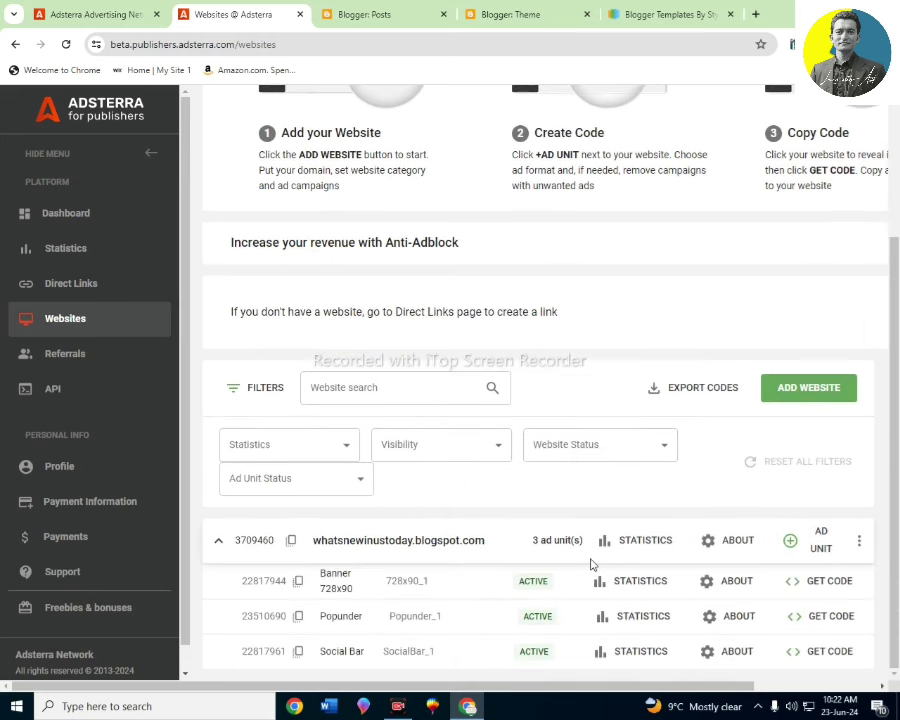